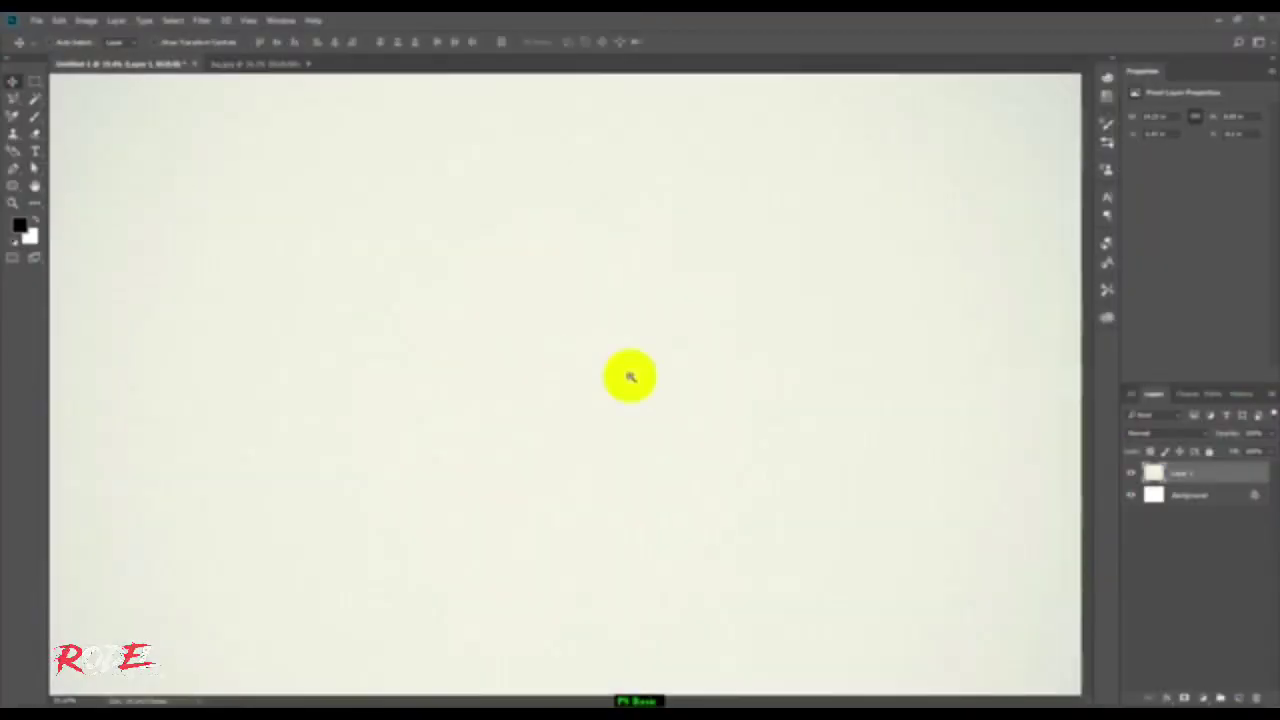
Type the word JUNGLE, scale it up and centre it on the canvas
type("t")
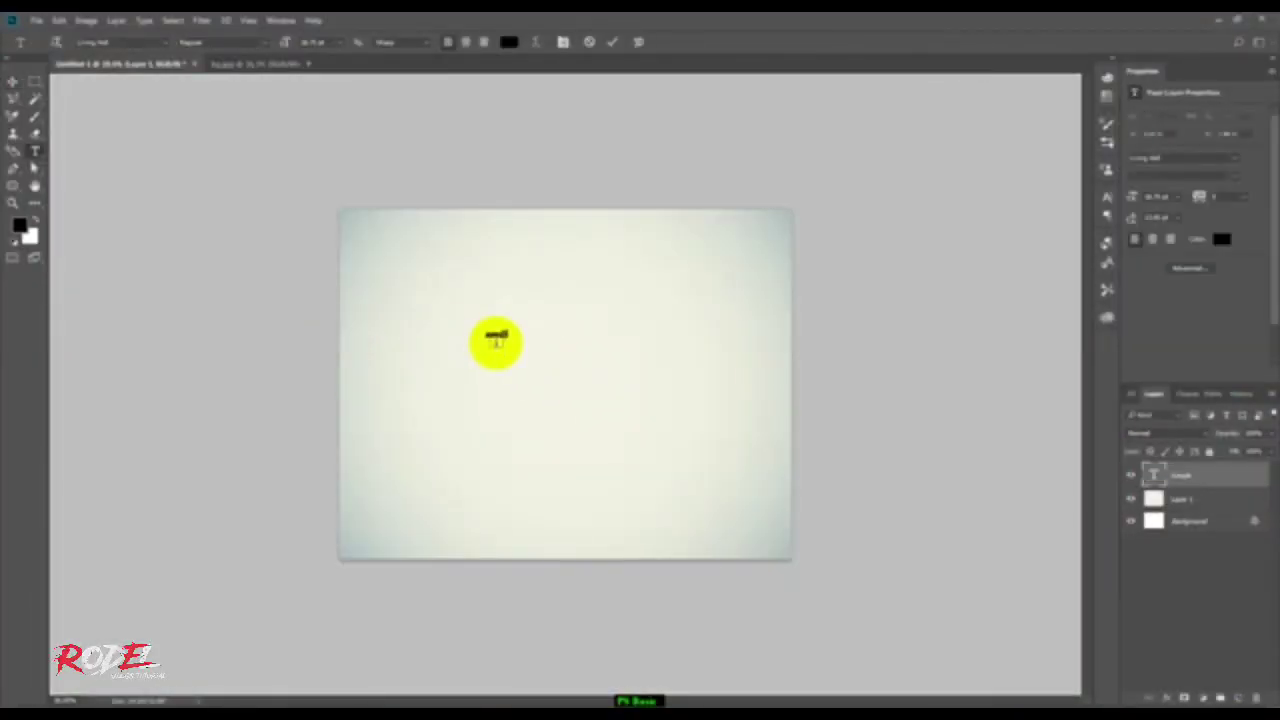
type("JUNGLE")
key("ctrl+t")
key("Return")
key("v")
key("ctrl+a")
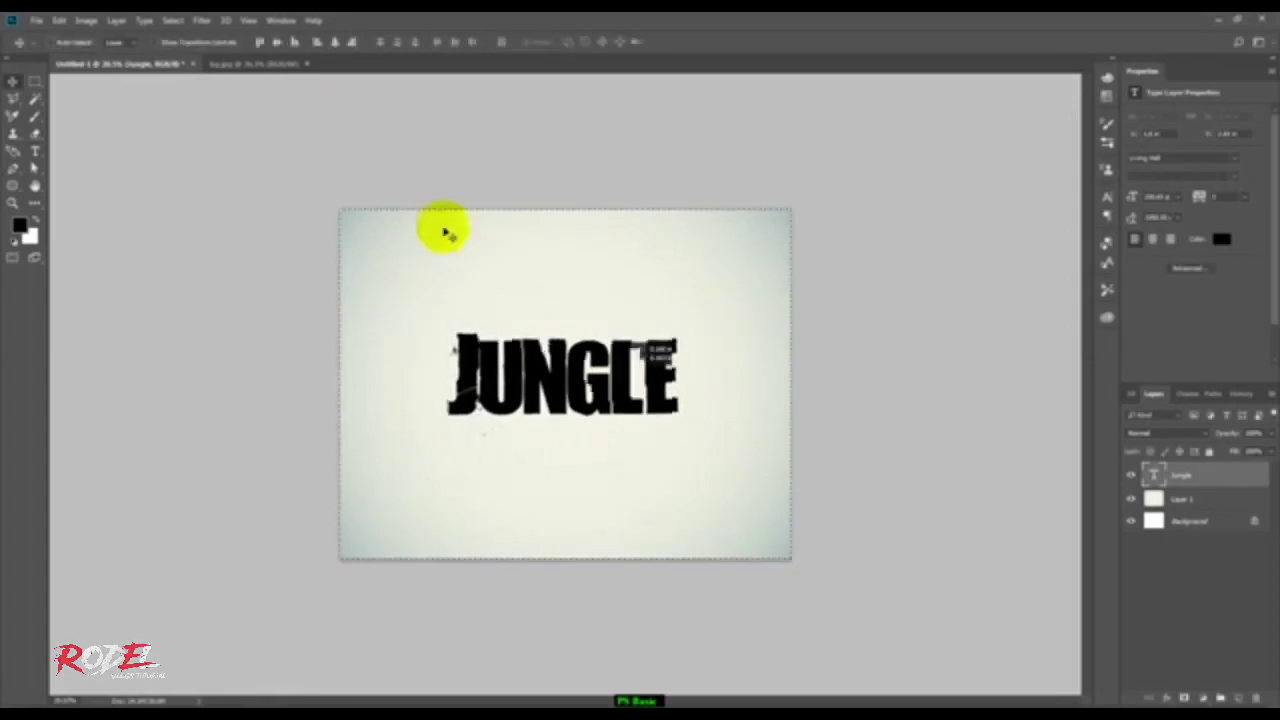
key("ctrl+d")
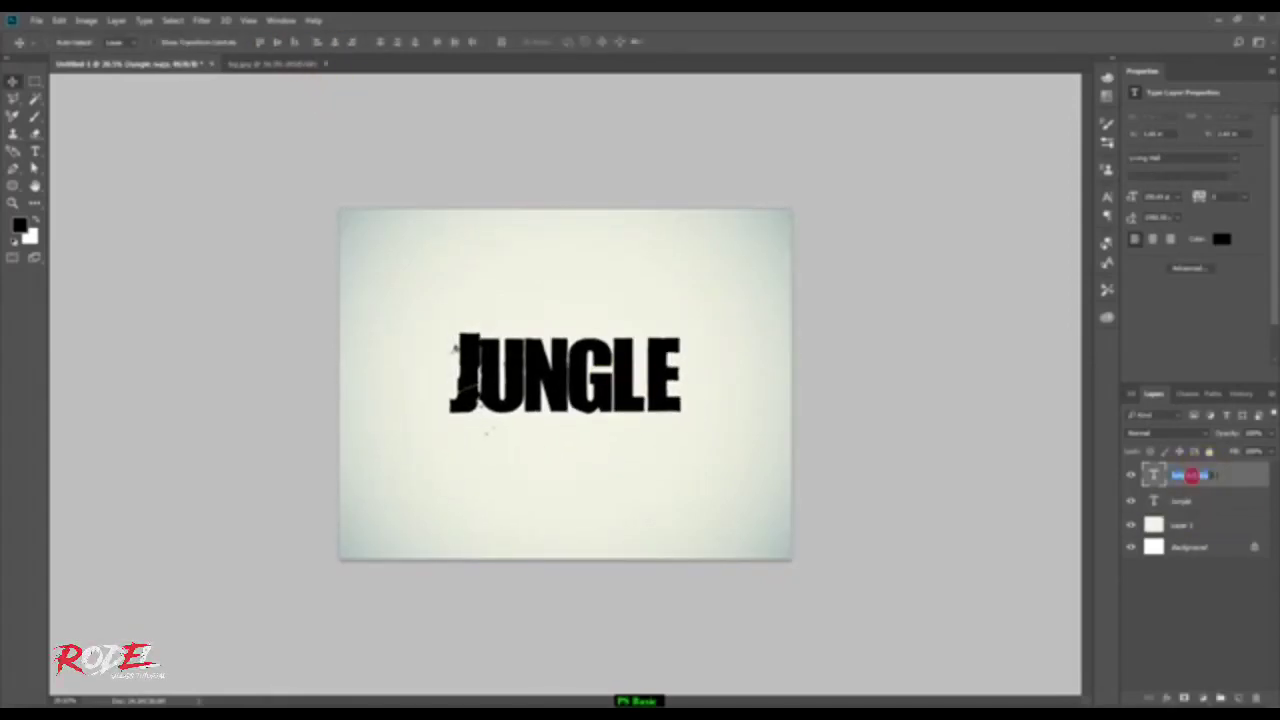
Convert the JUNGLE text layer into a 3D extrusion and deepen its extrusion
right_click(1133, 501)
left_click(931, 259)
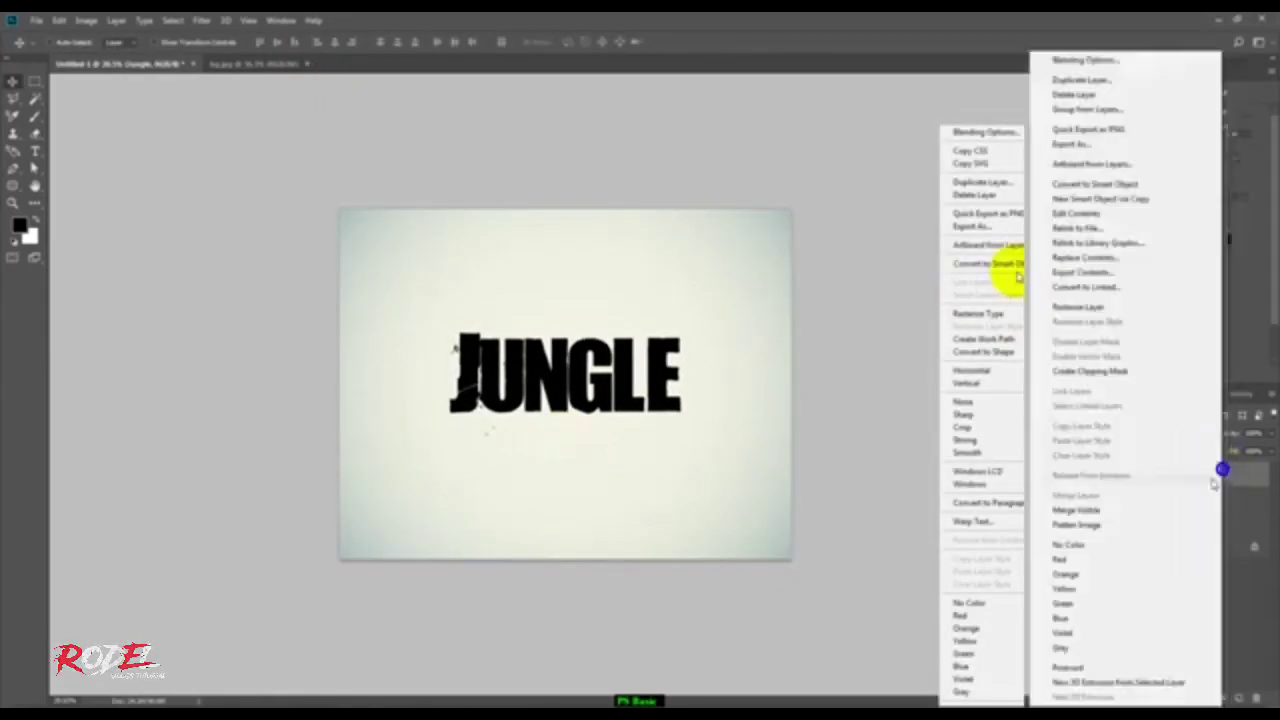
key("ctrl+plus")
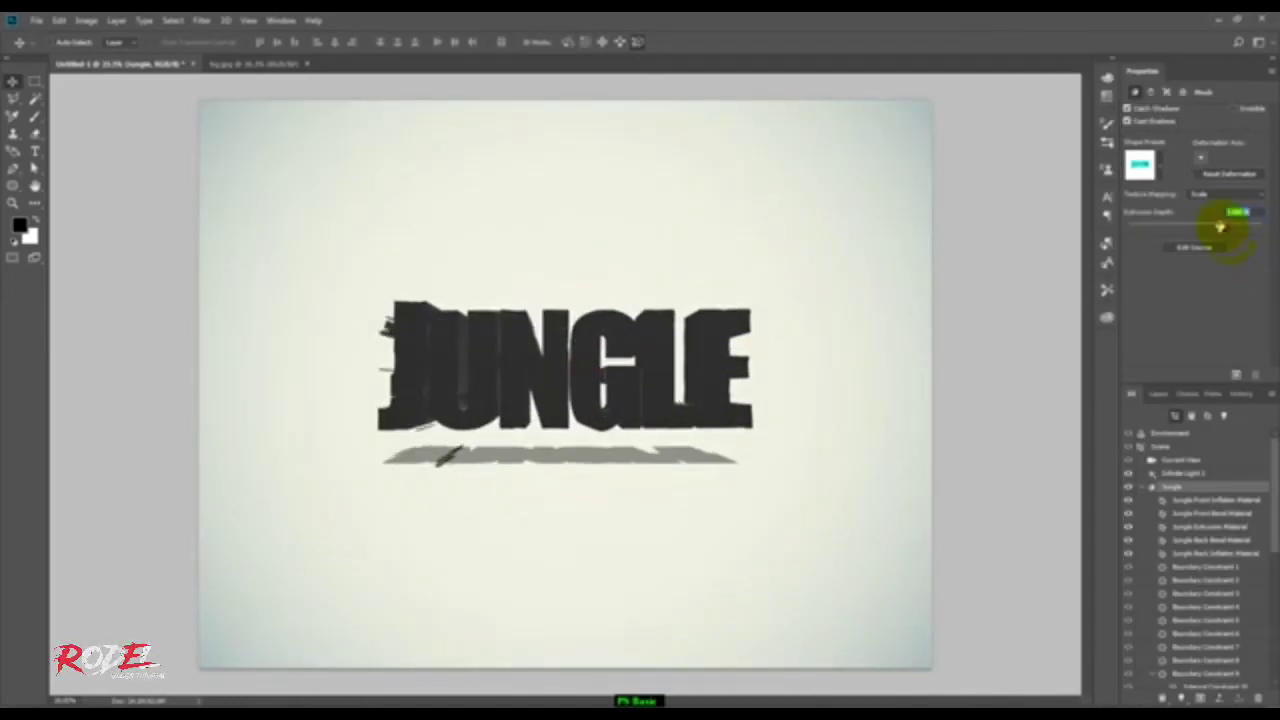
left_click_drag(1205, 223, 1198, 214)
Taper the extruded letters and adjust the extrusion's horizontal angle
left_click(1150, 92)
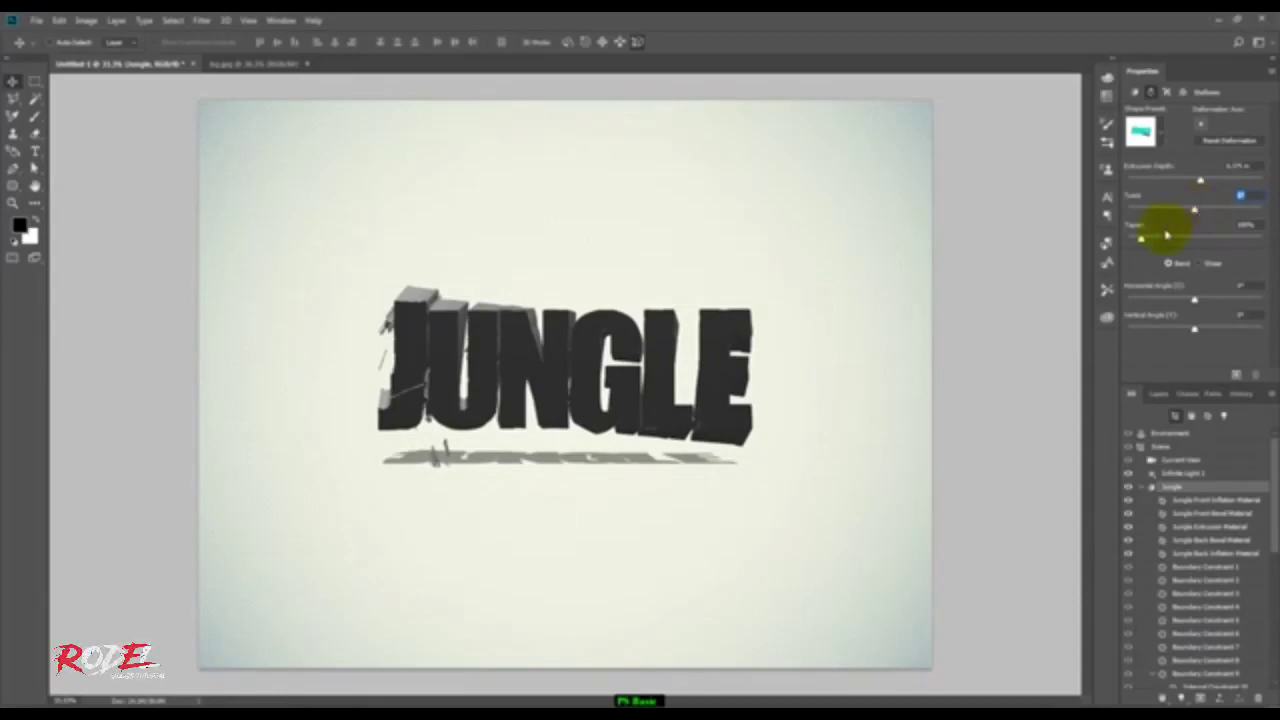
mouse_move(1166, 235)
left_mouse_down()
mouse_move(1128, 230)
mouse_move(1139, 240)
mouse_move(1196, 213)
left_mouse_up()
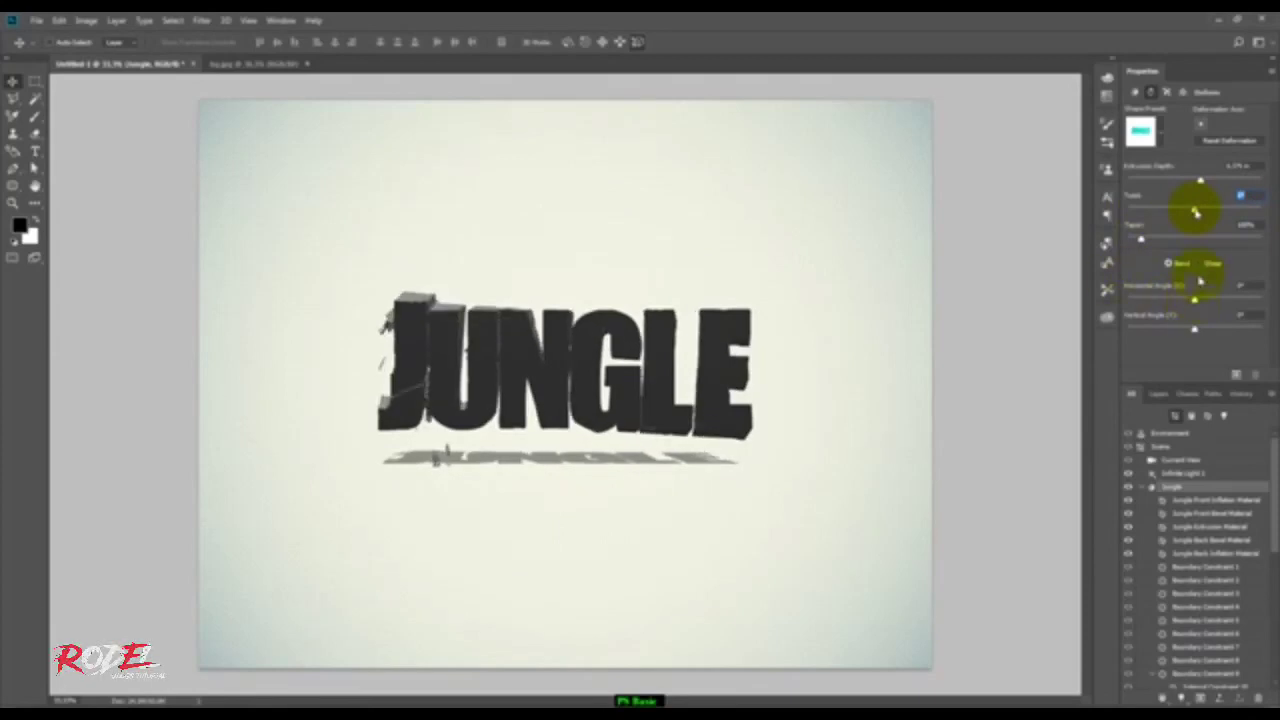
left_click_drag(1194, 297, 1194, 333)
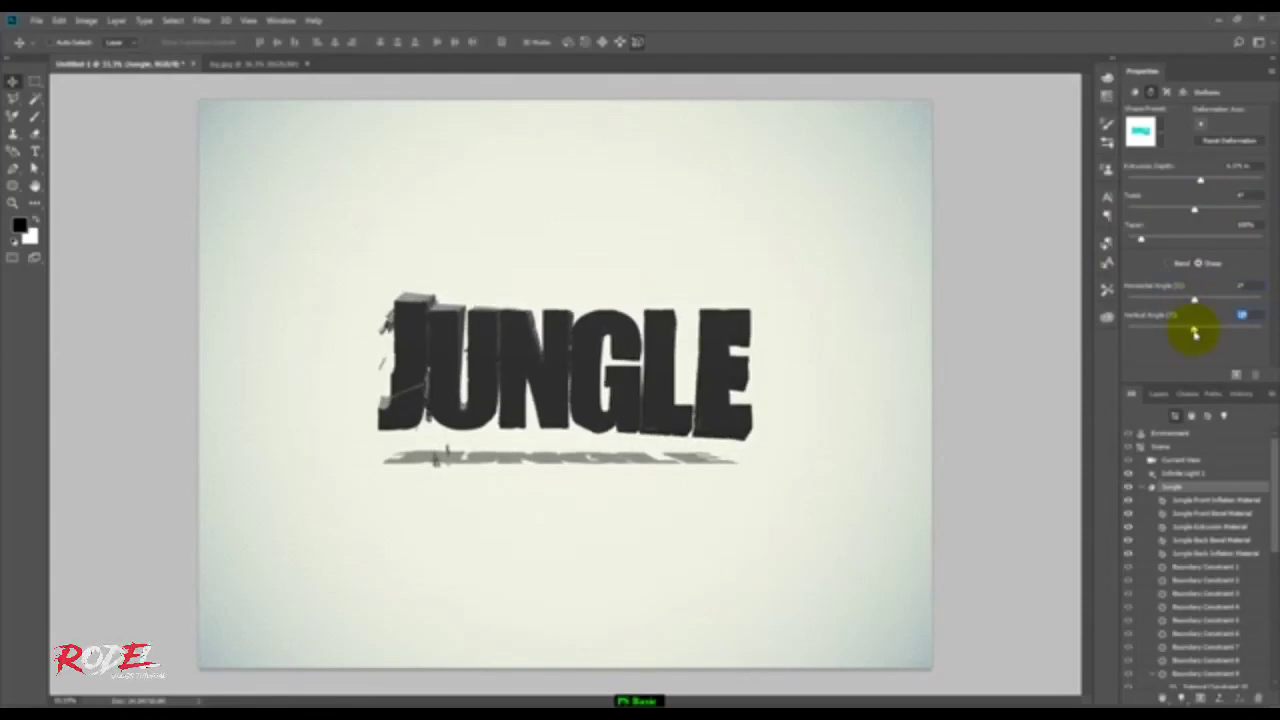
left_click(1163, 145)
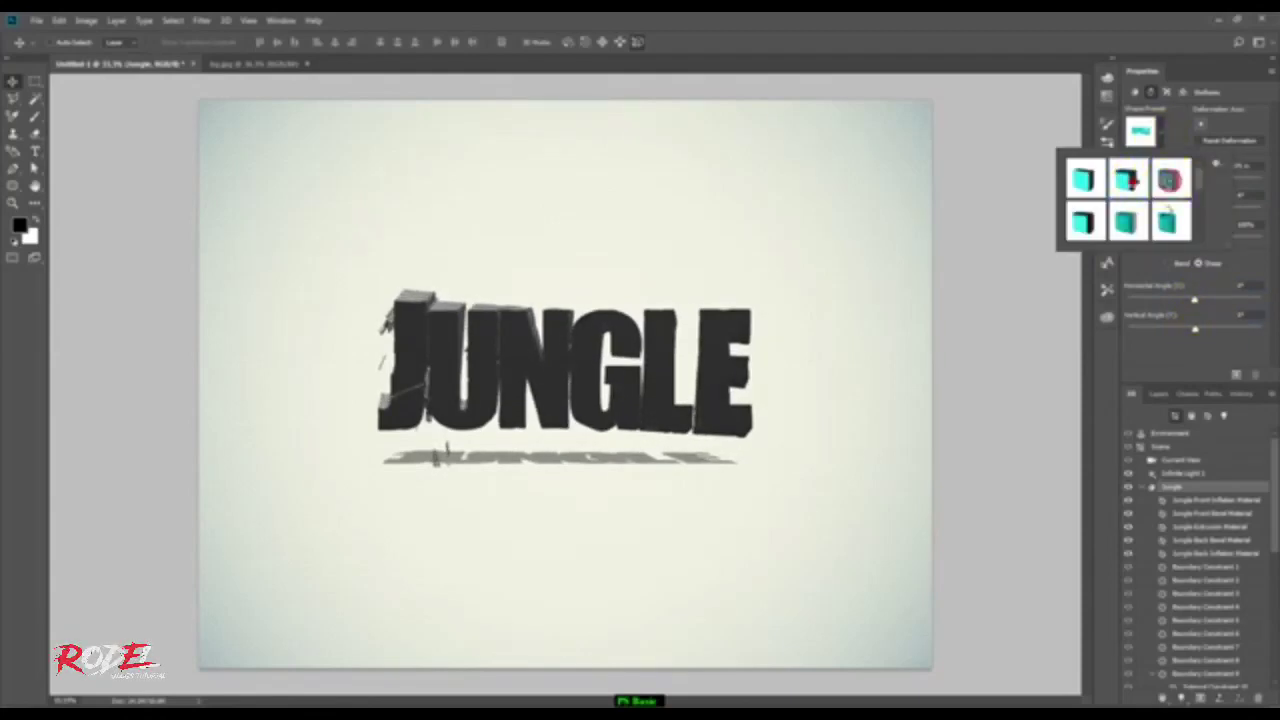
Apply a different extrusion shape preset to the letters and adjust their cap inflation
left_click(1088, 222)
left_click(586, 429)
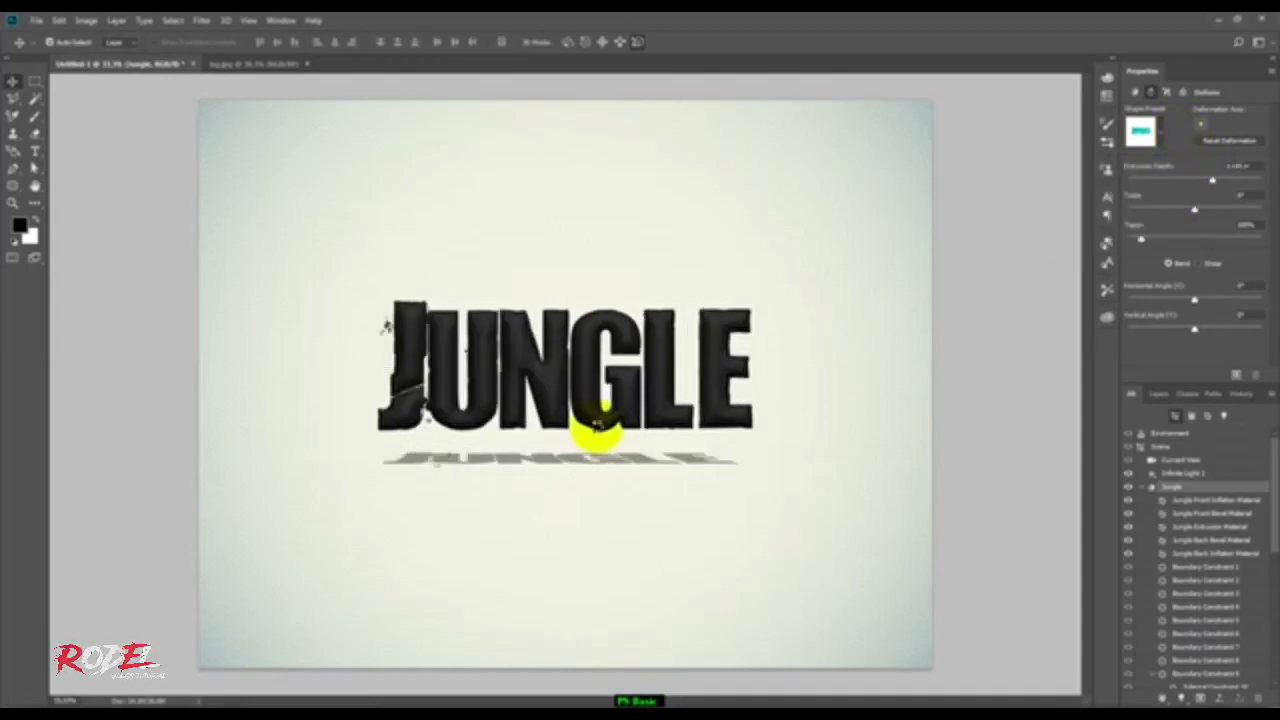
left_click(823, 450)
left_click(1167, 90)
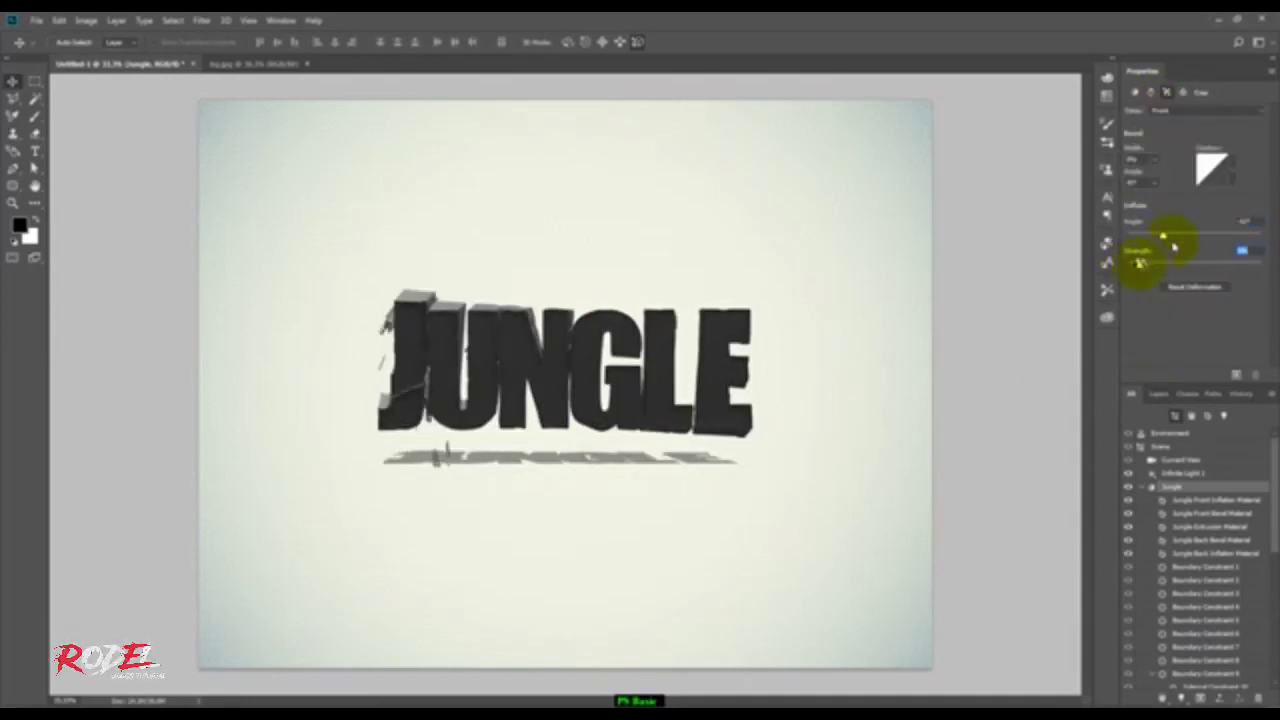
key("ctrl+plus")
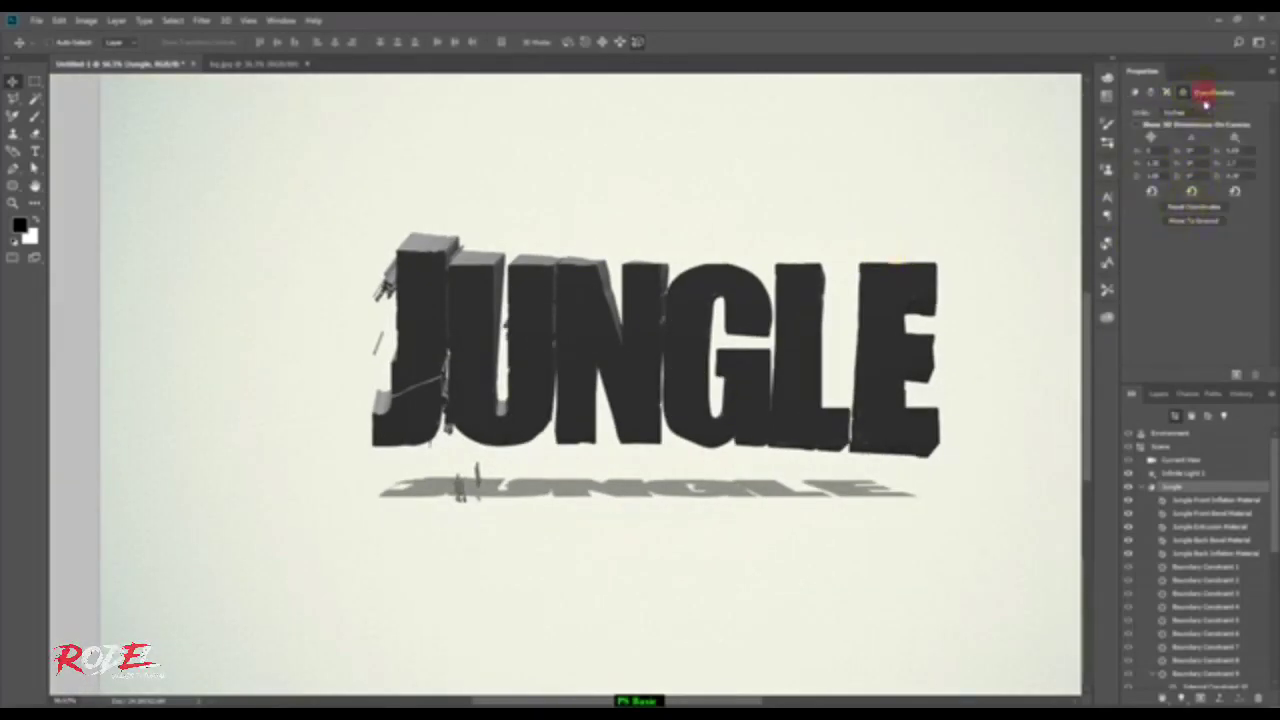
left_click(1137, 92)
double_click(729, 400)
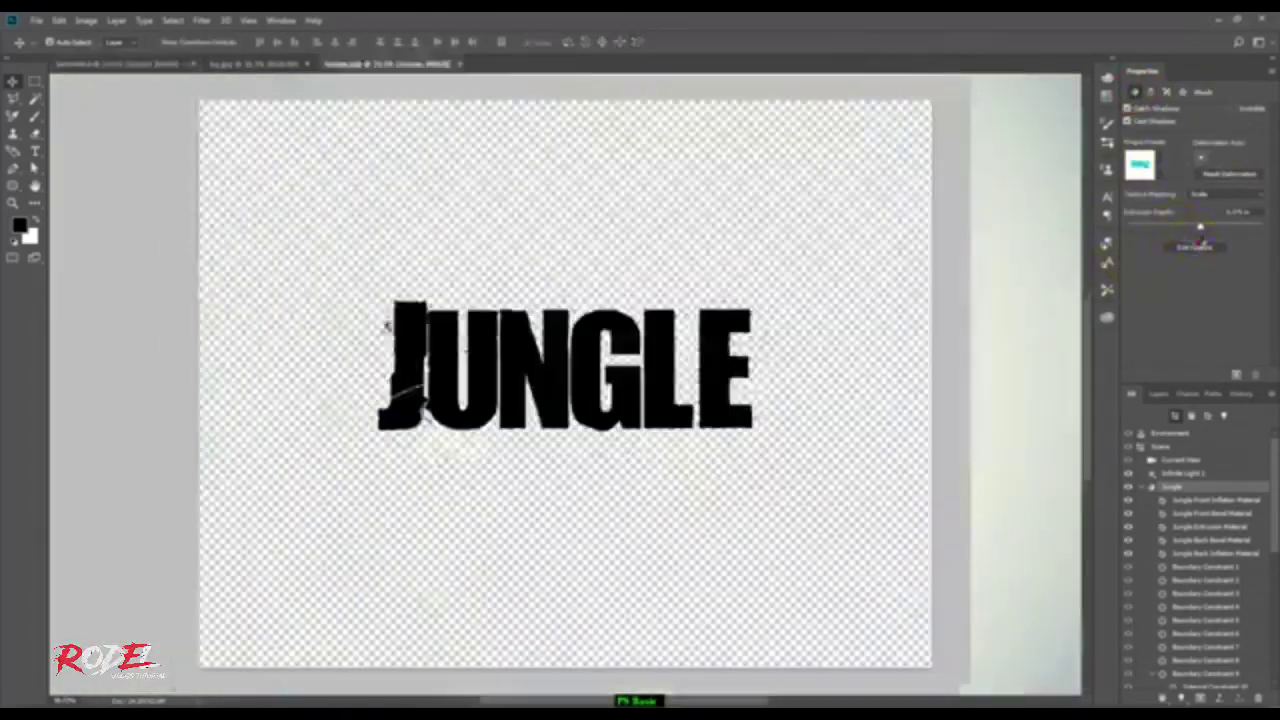
key("t")
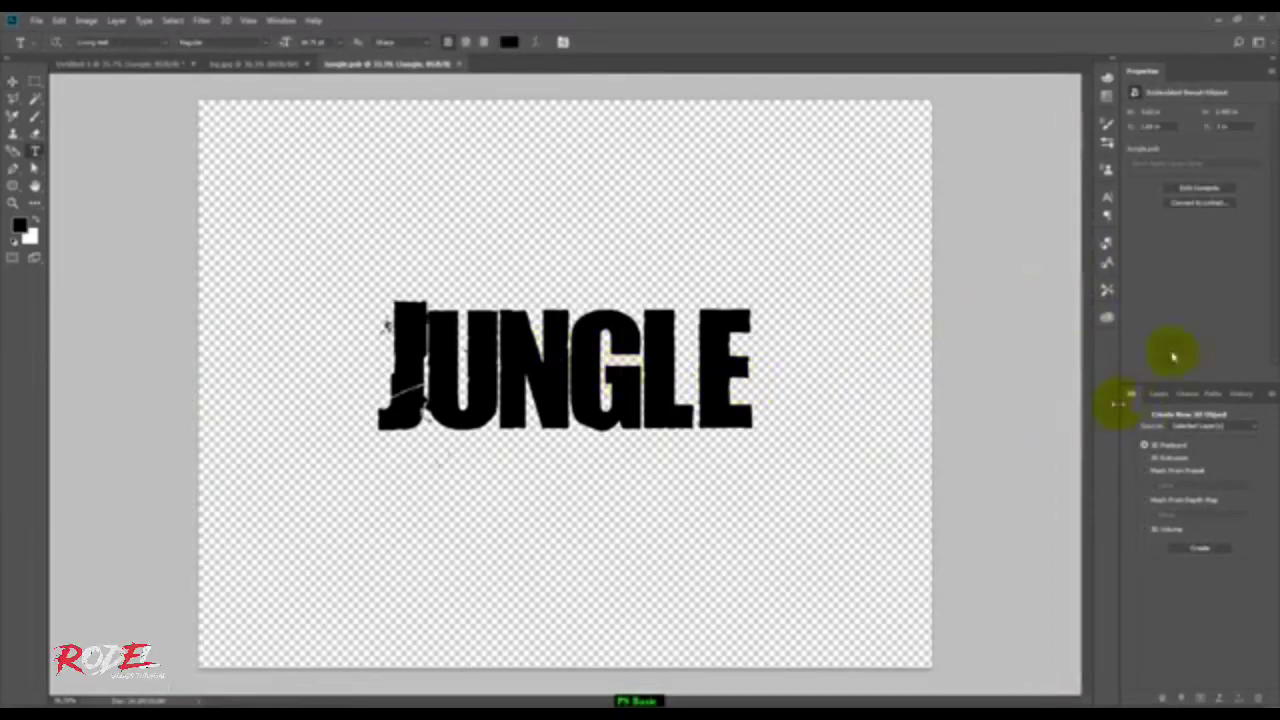
left_click(1199, 187)
type("ajkdjk")
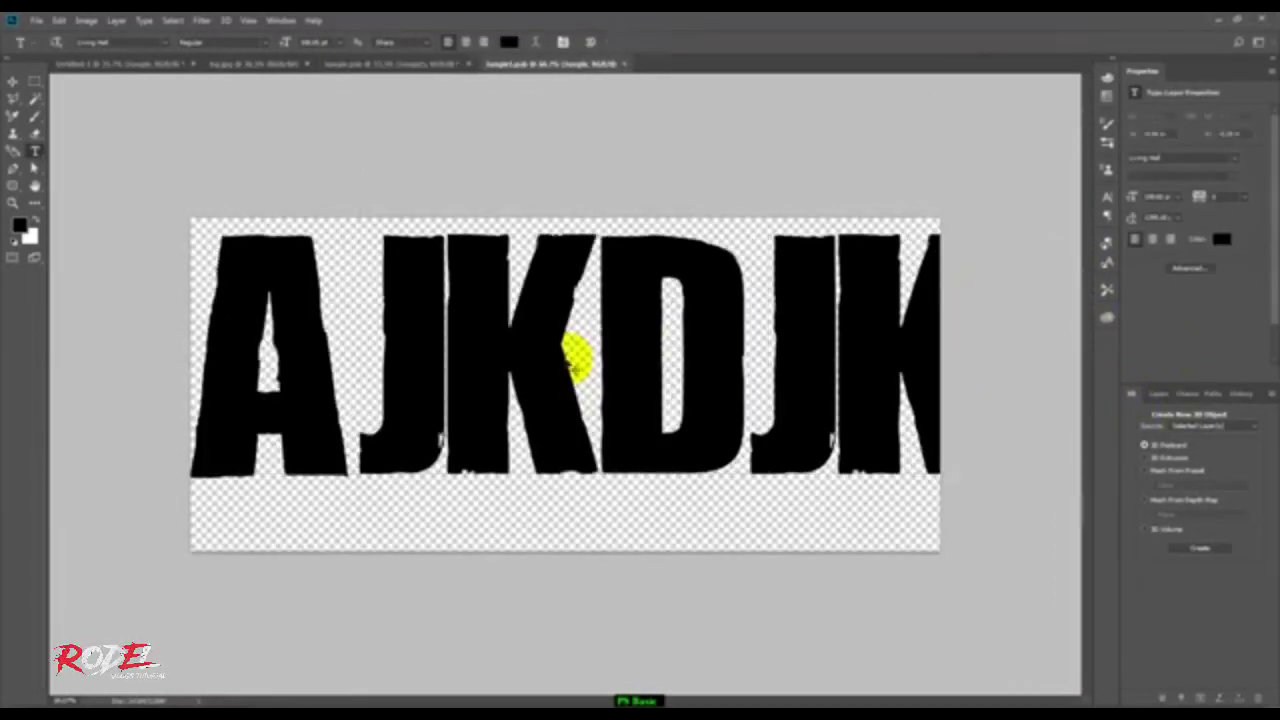
key("ctrl+w")
key("Return")
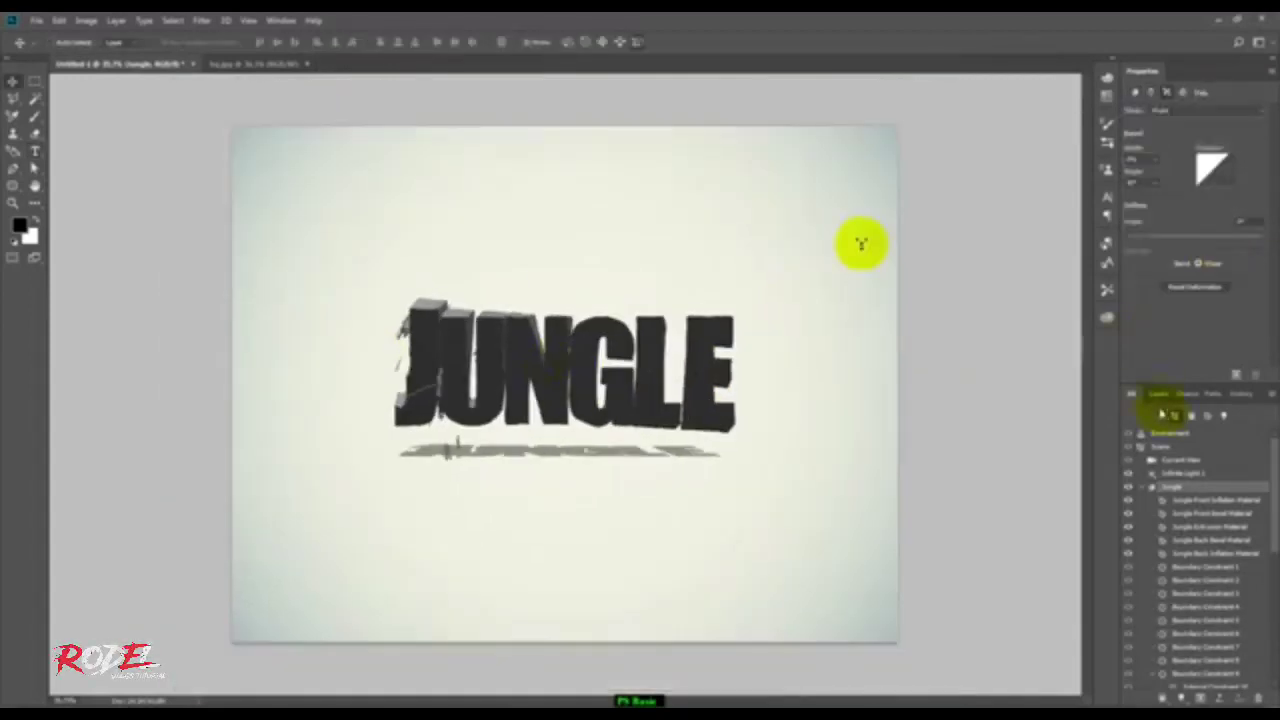
left_click(1152, 396)
Open the wood texture, mask it to the JUNGLE letters and reposition the grain
left_click(1150, 574)
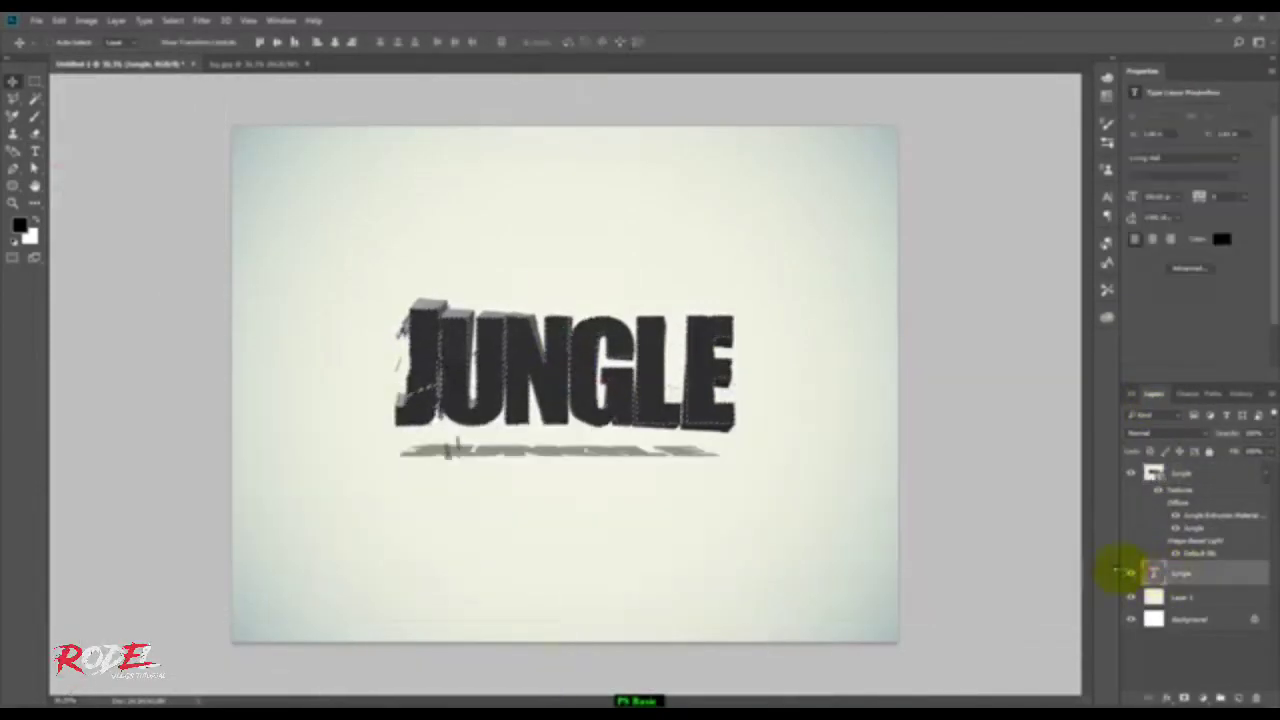
left_click(35, 20)
left_click(50, 66)
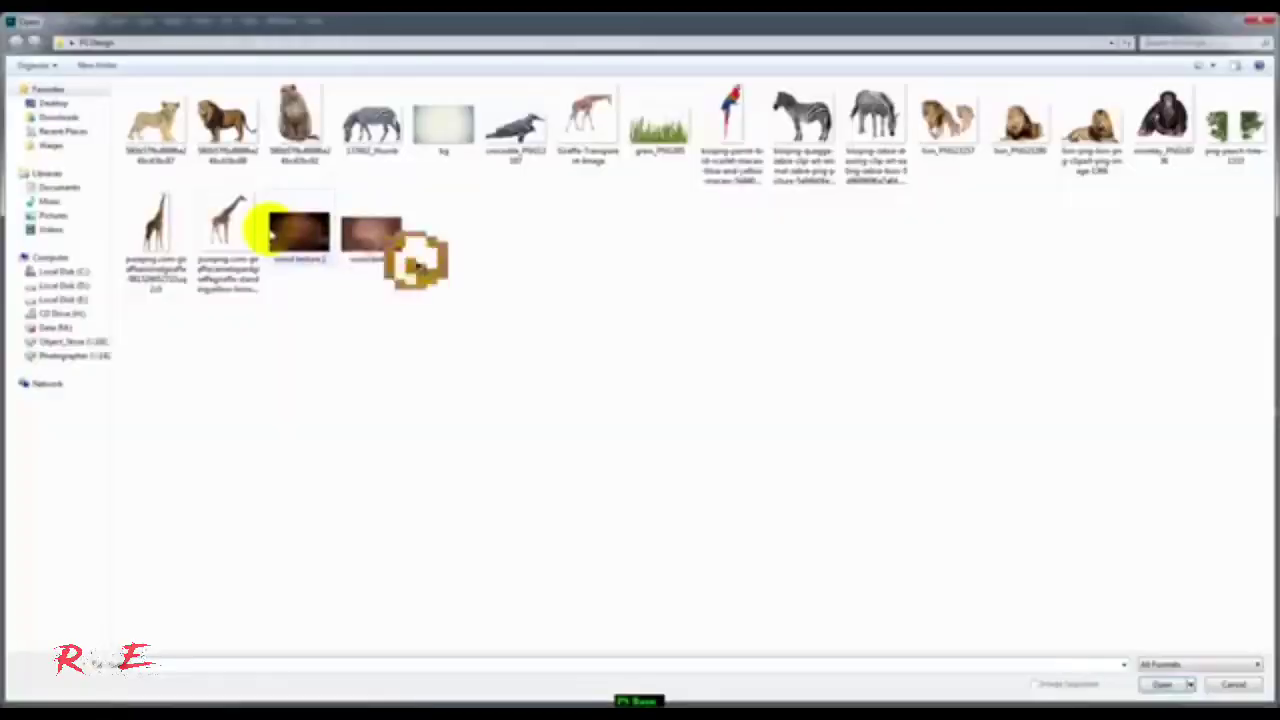
double_click(290, 232)
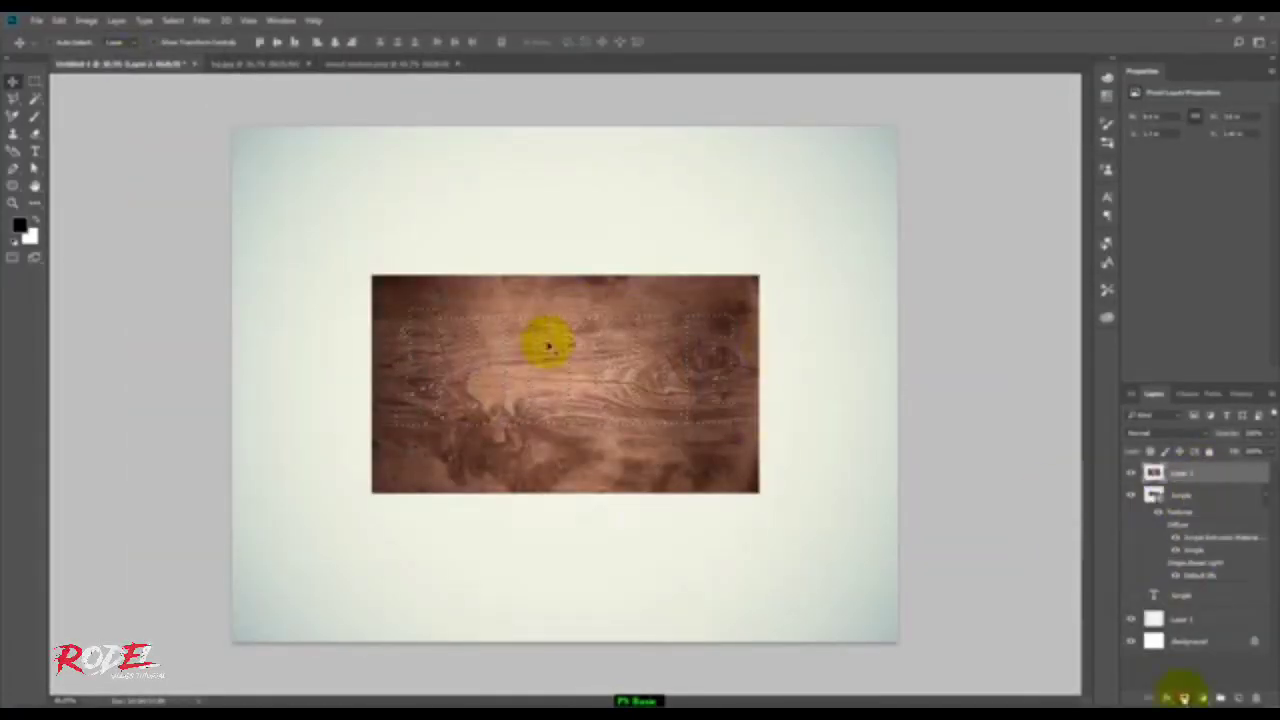
left_click(1183, 697)
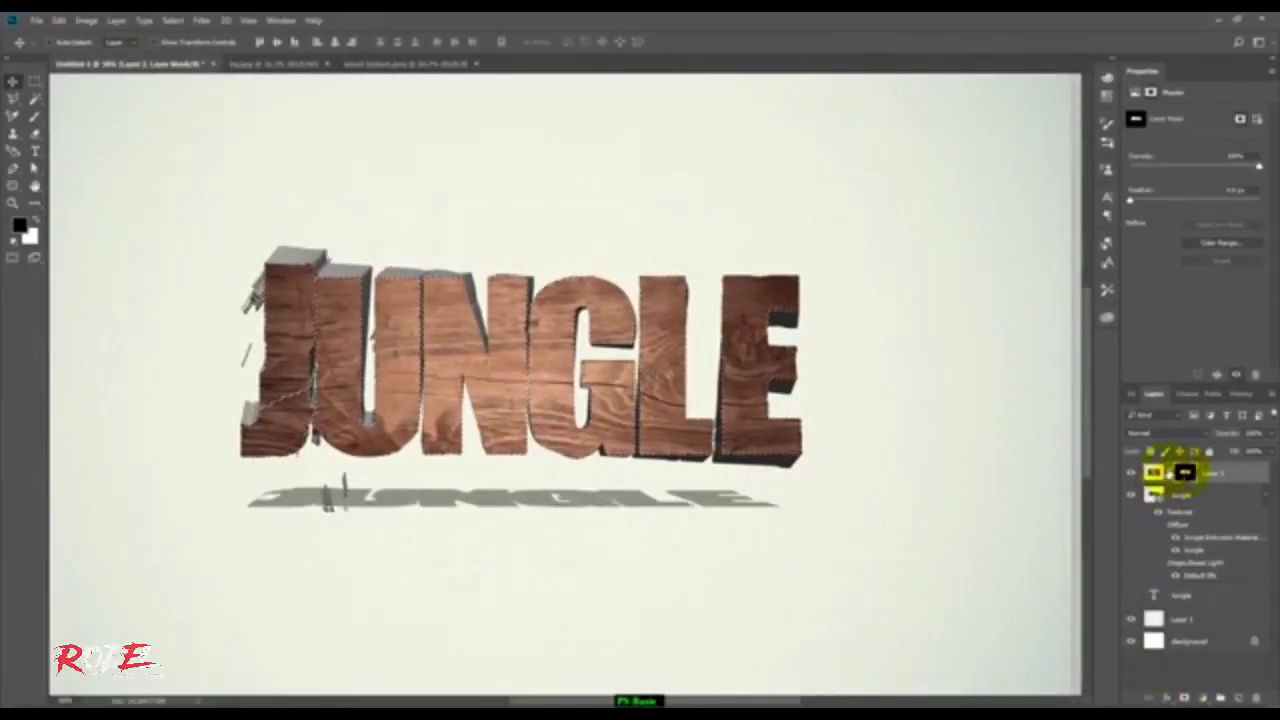
left_click(1156, 472)
key("ctrl+t")
left_click_drag(680, 363, 445, 395)
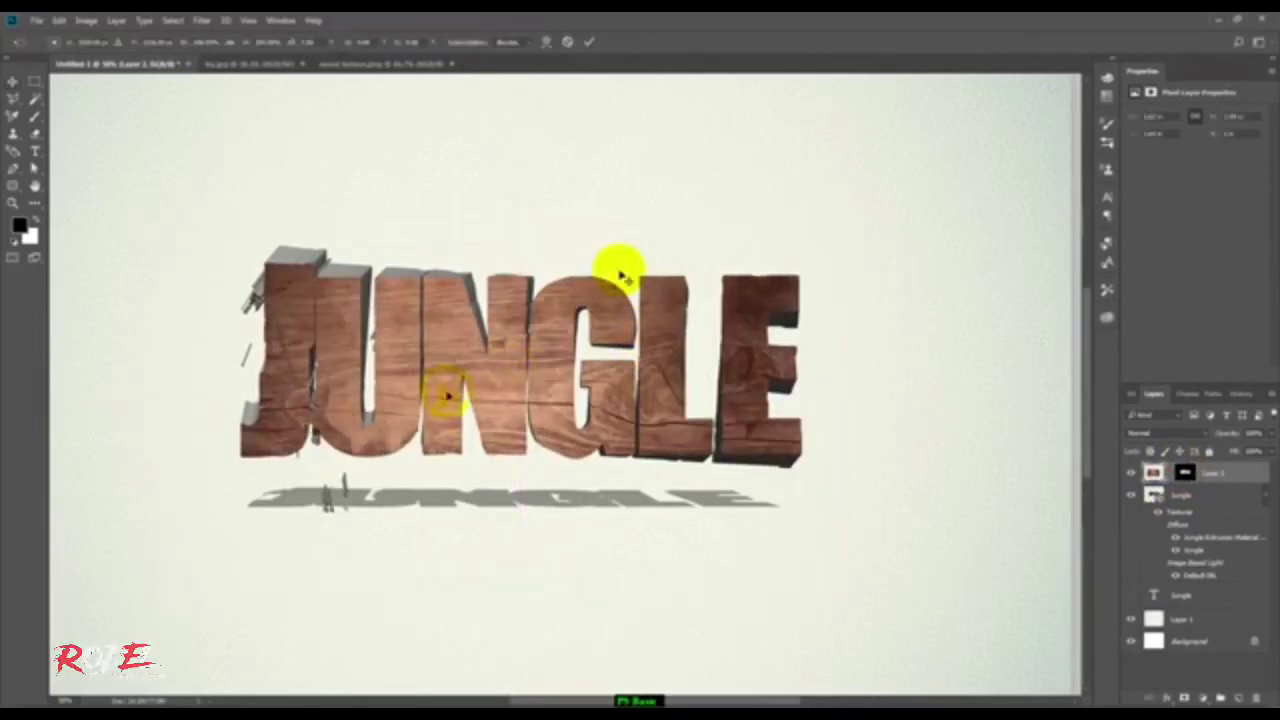
key("ctrl+t")
key("Return")
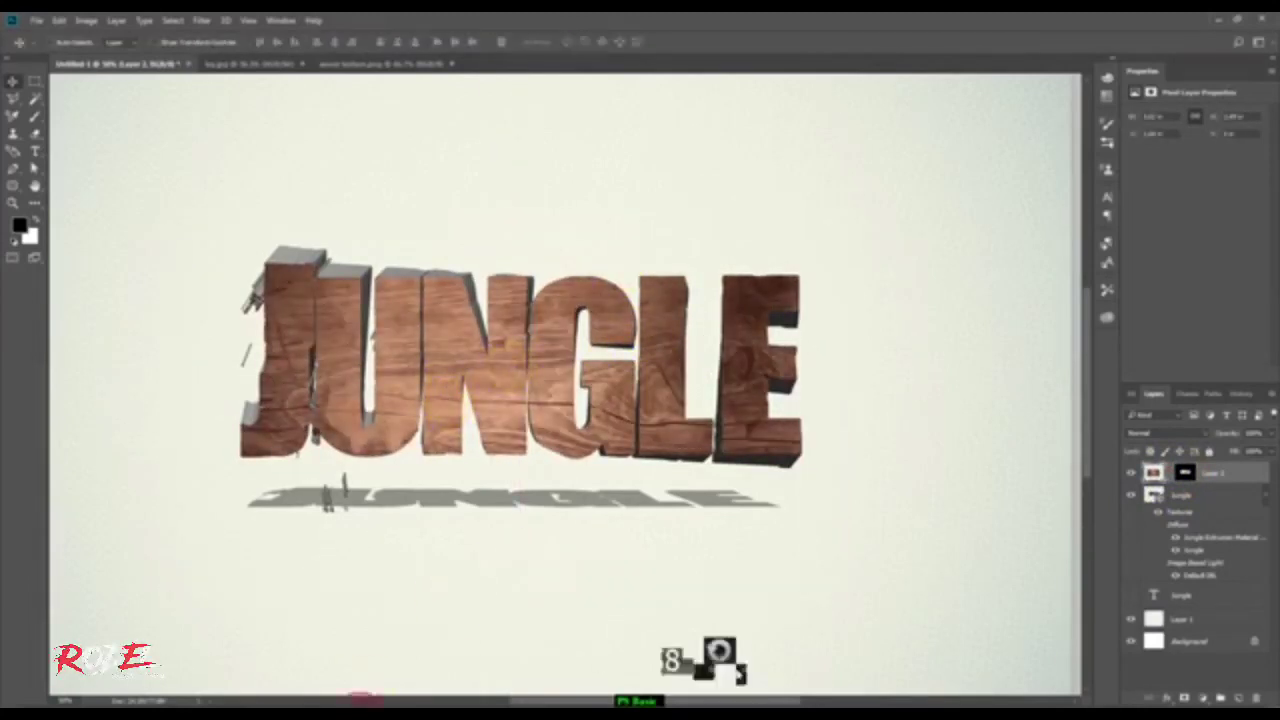
Add Brightness/Contrast with raised contrast and a Levels adjustment with adjusted midtones
left_click(1202, 697)
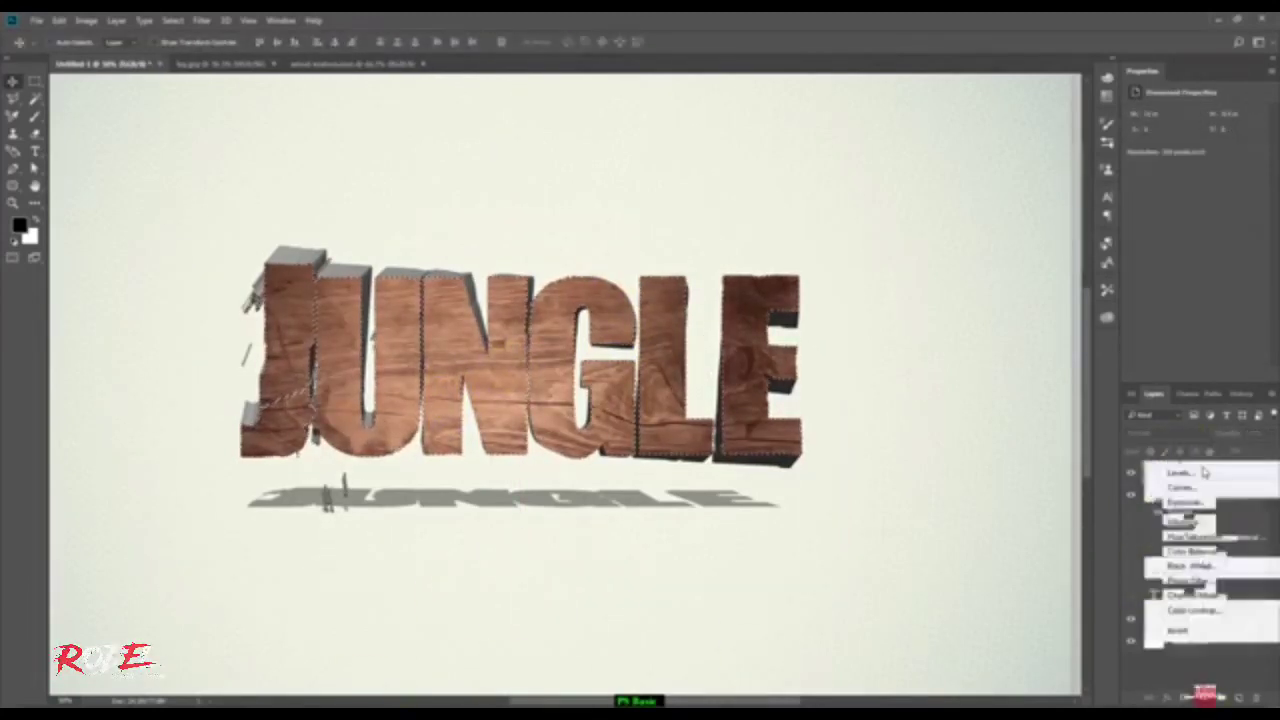
left_click(1185, 492)
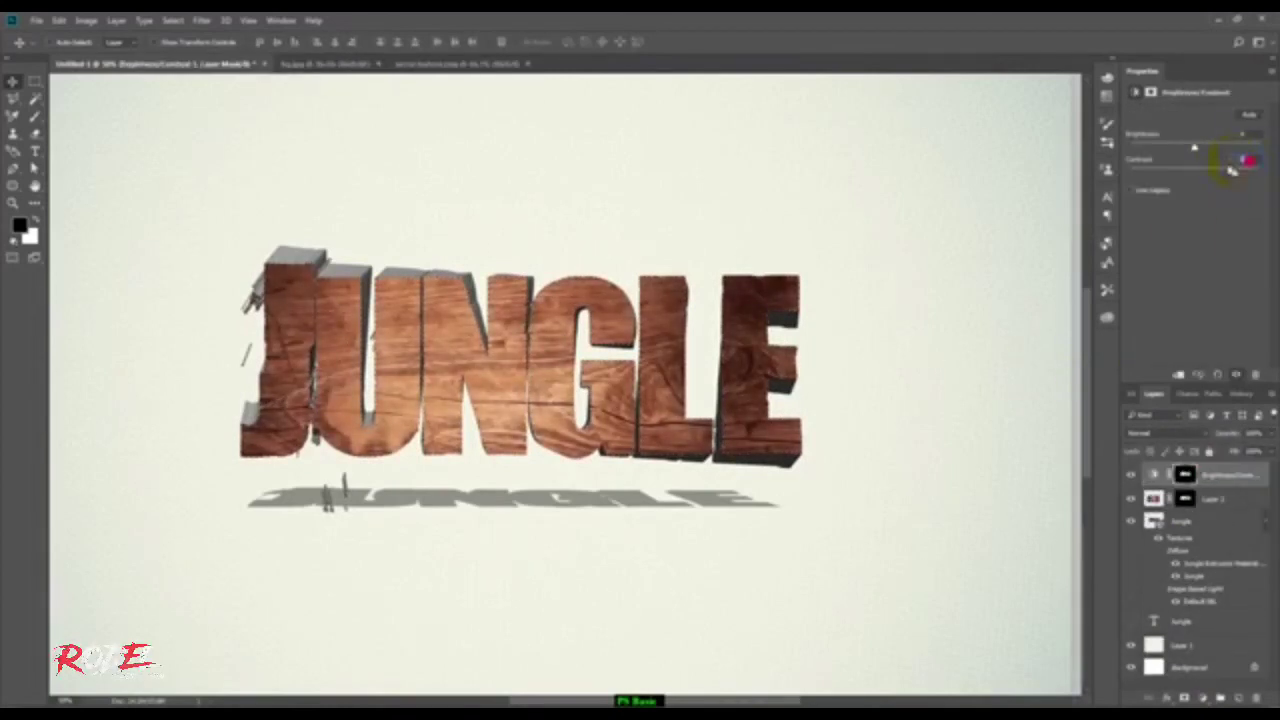
left_click_drag(1195, 150, 1229, 166)
left_click(1237, 366)
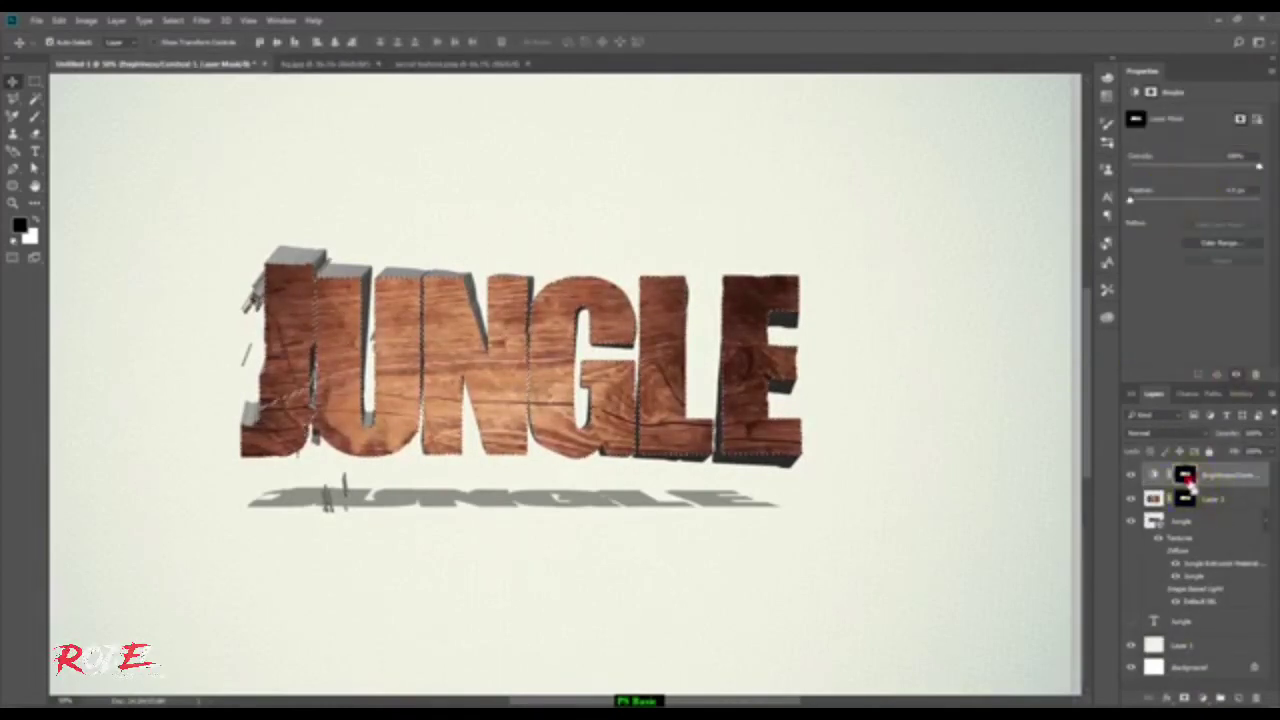
left_click(1200, 213)
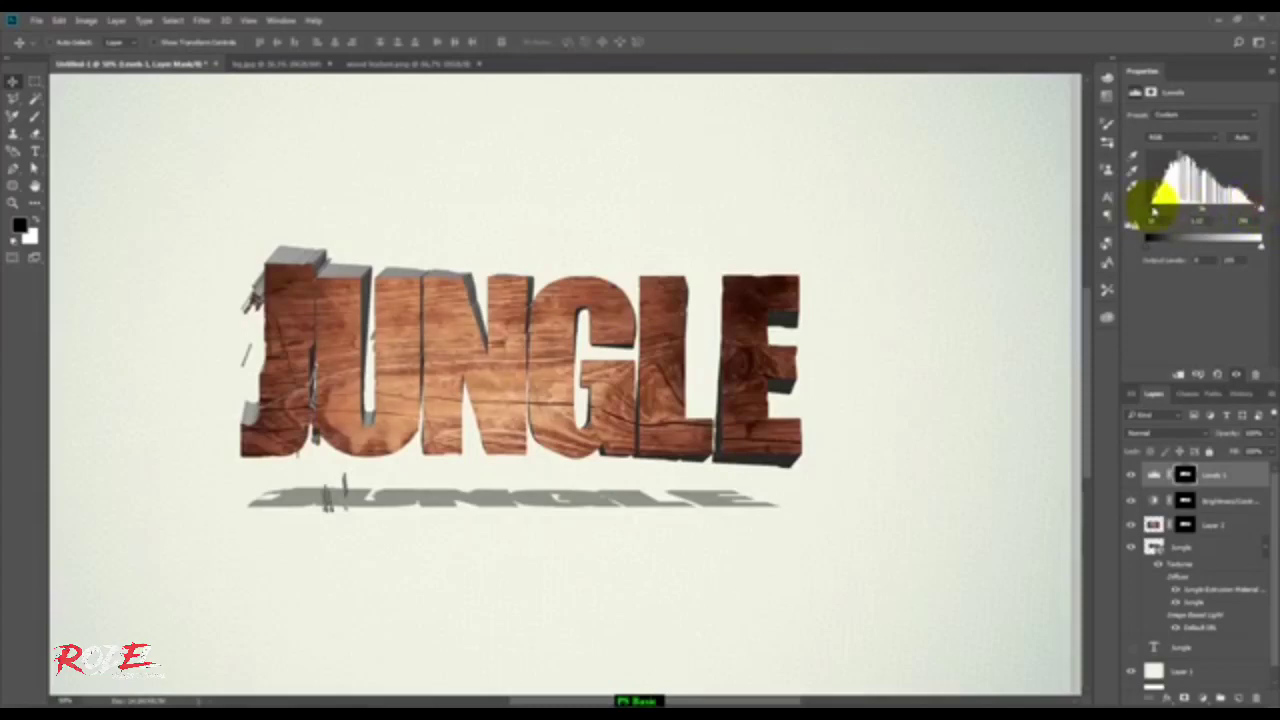
left_click(1168, 547)
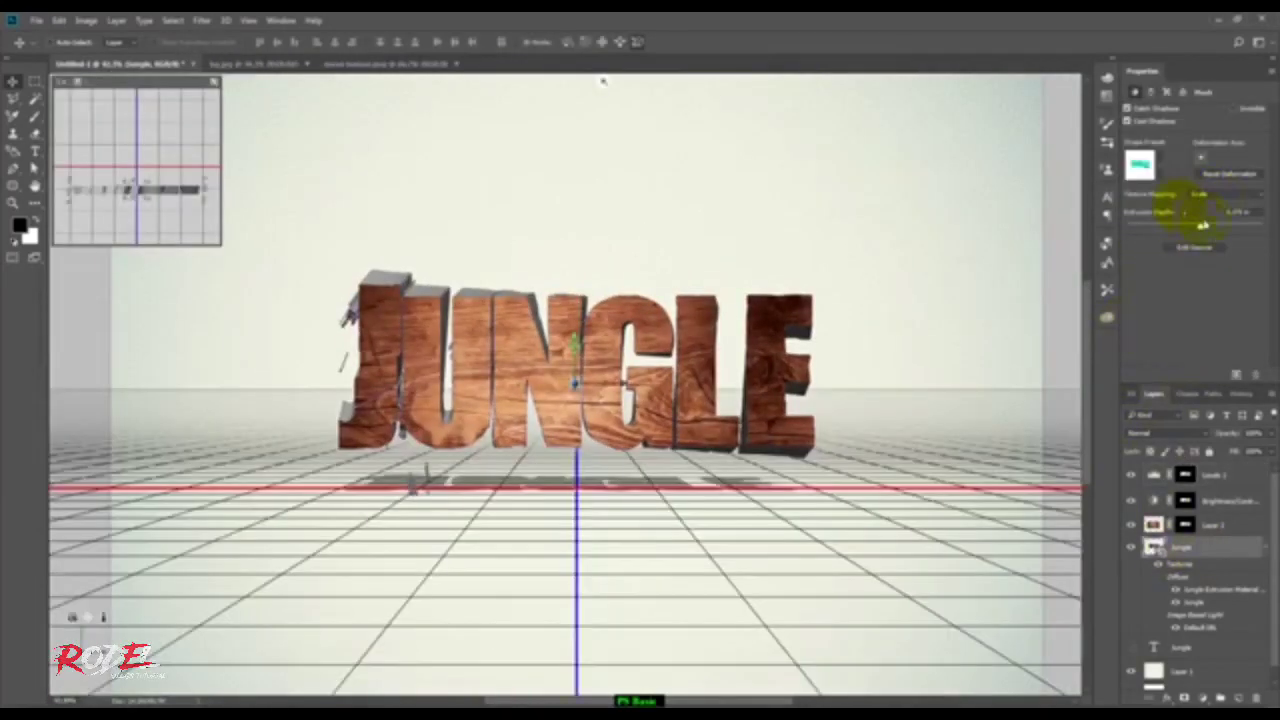
Adjust the letters' extrusion depth and swing the infinite light to the left
left_click_drag(1203, 225, 1200, 214)
left_click(1180, 92)
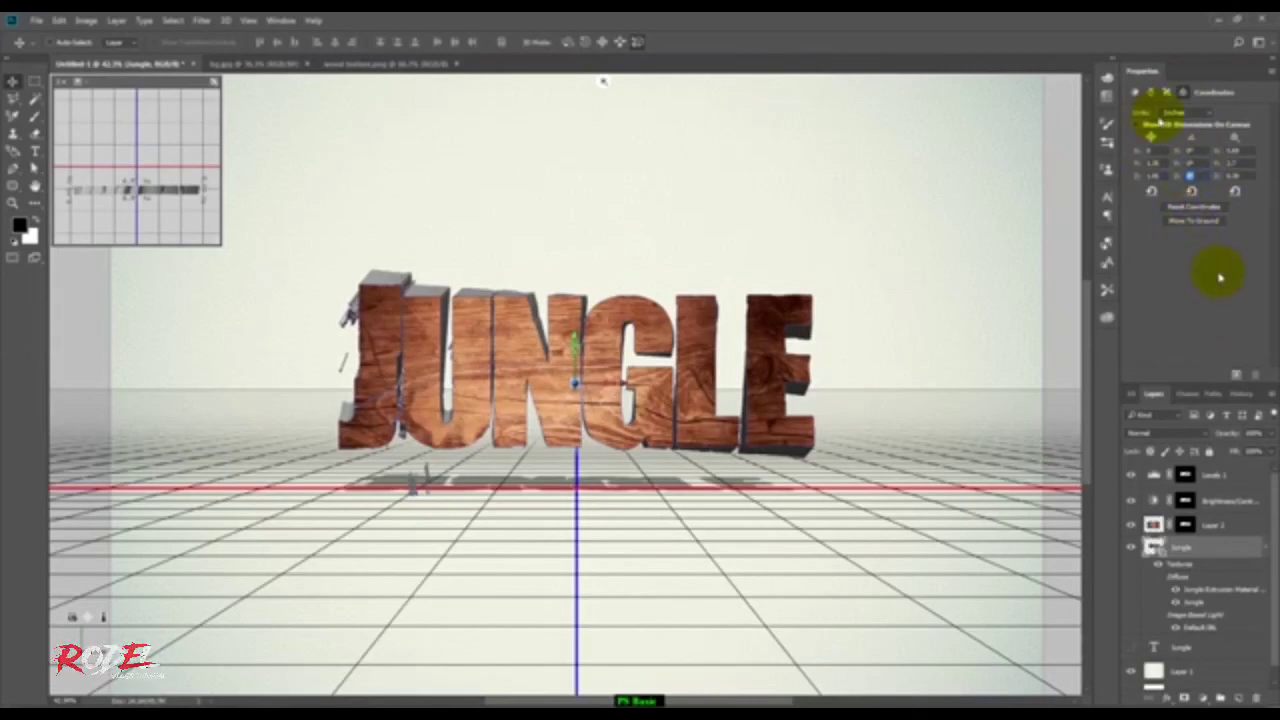
left_click(937, 483)
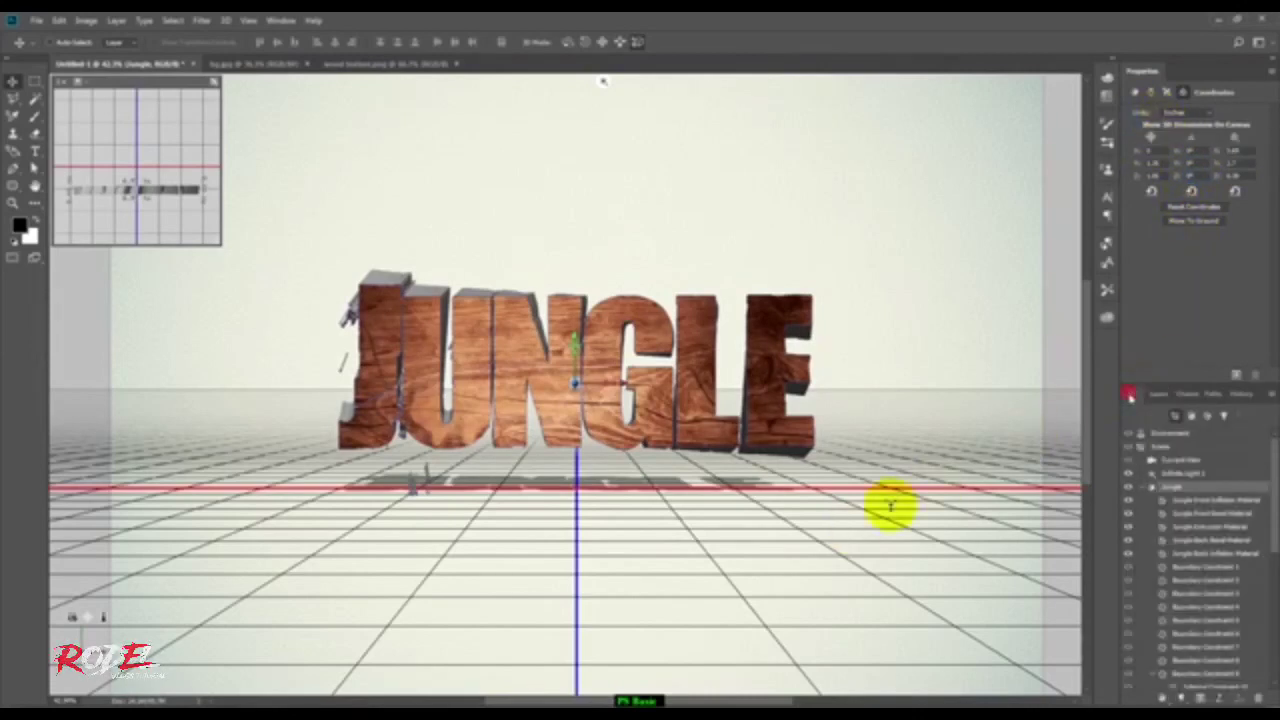
left_click(1192, 473)
mouse_move(586, 257)
left_mouse_down()
mouse_move(569, 391)
mouse_move(510, 378)
mouse_move(560, 371)
mouse_move(572, 82)
left_mouse_up()
left_click(1162, 437)
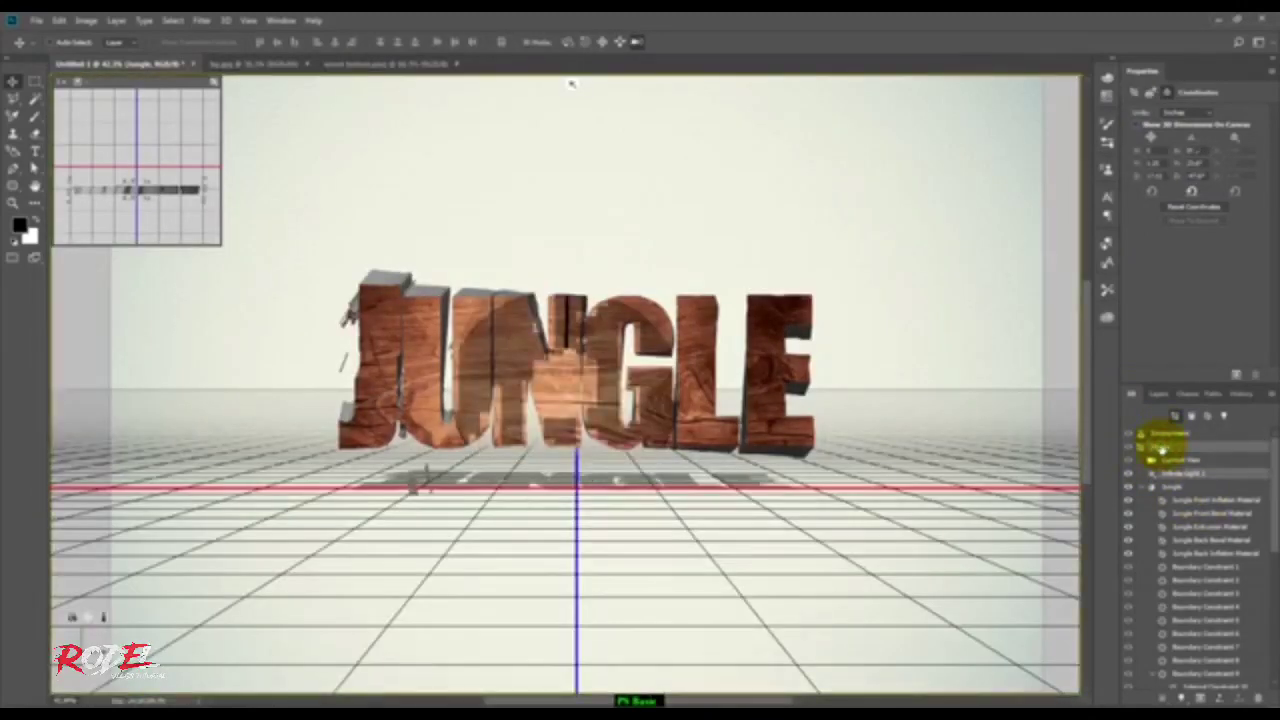
Filter the 3D panel to the text mesh and list the JUNGLE materials
scroll(1178, 470, "down", 5)
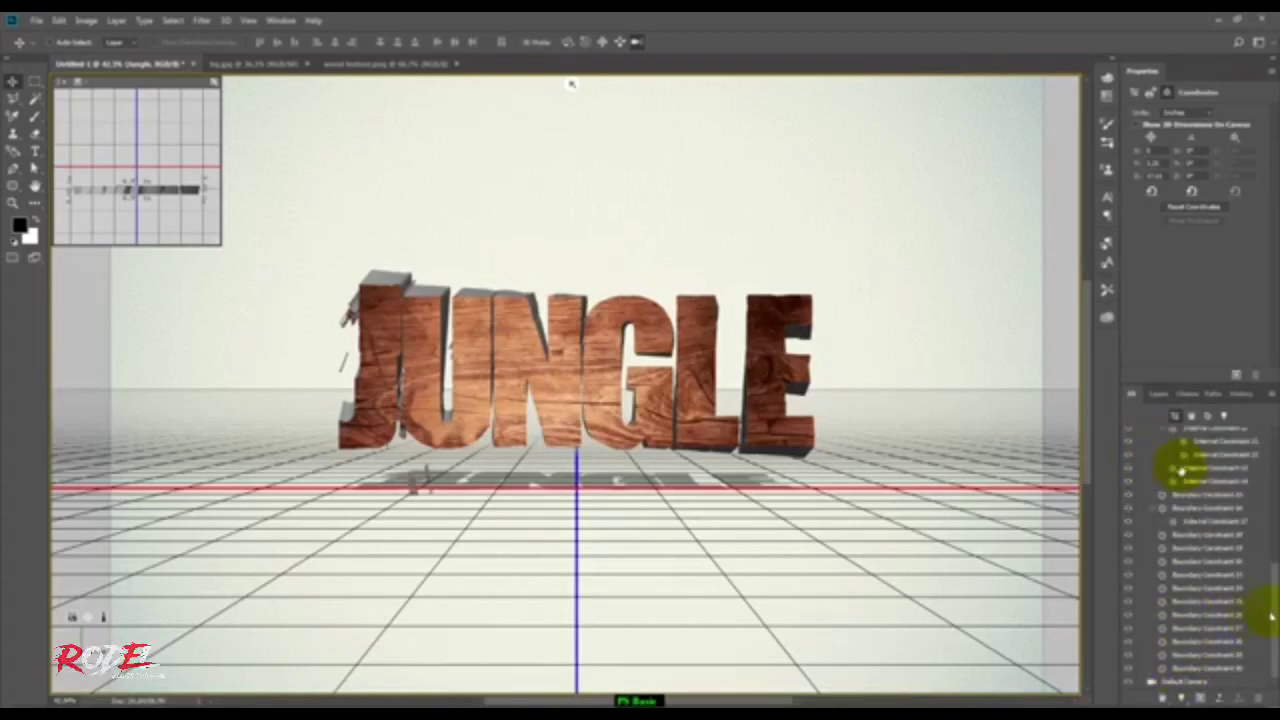
left_click(1193, 415)
left_click(1160, 437)
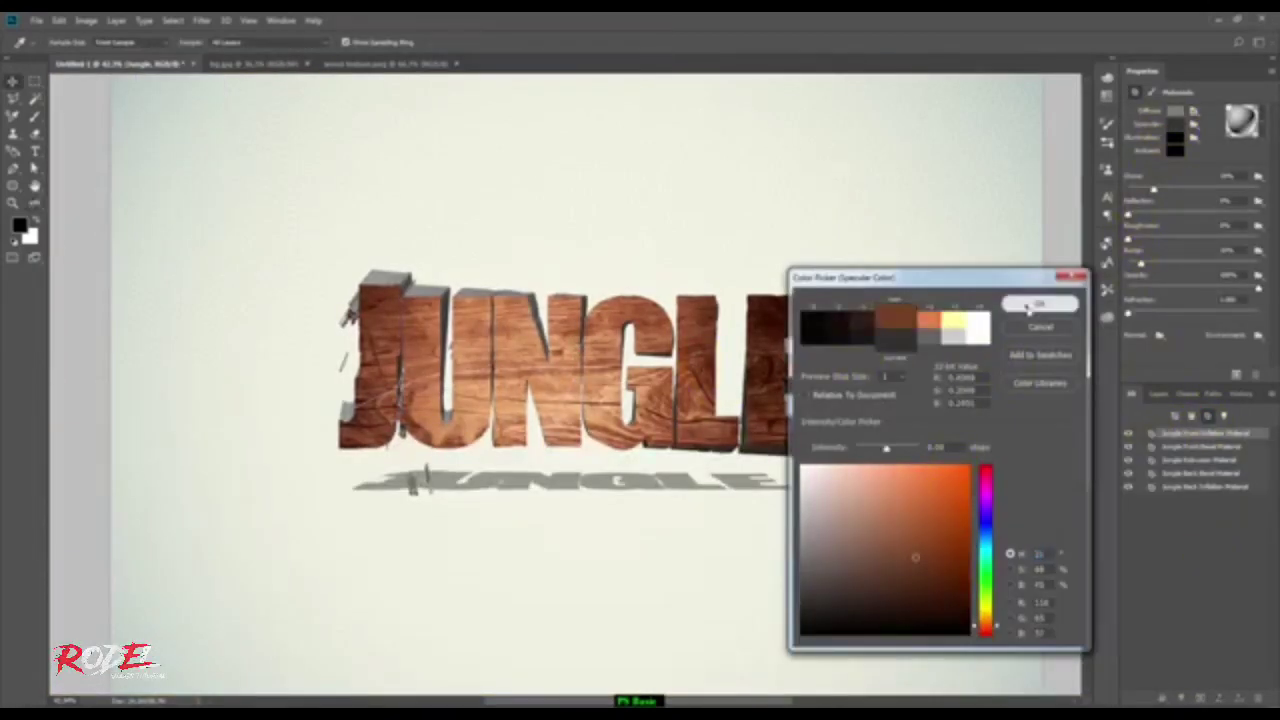
Give the JUNGLE material a brown specular colour, try preset materials, and select the infinite light
left_click(1035, 312)
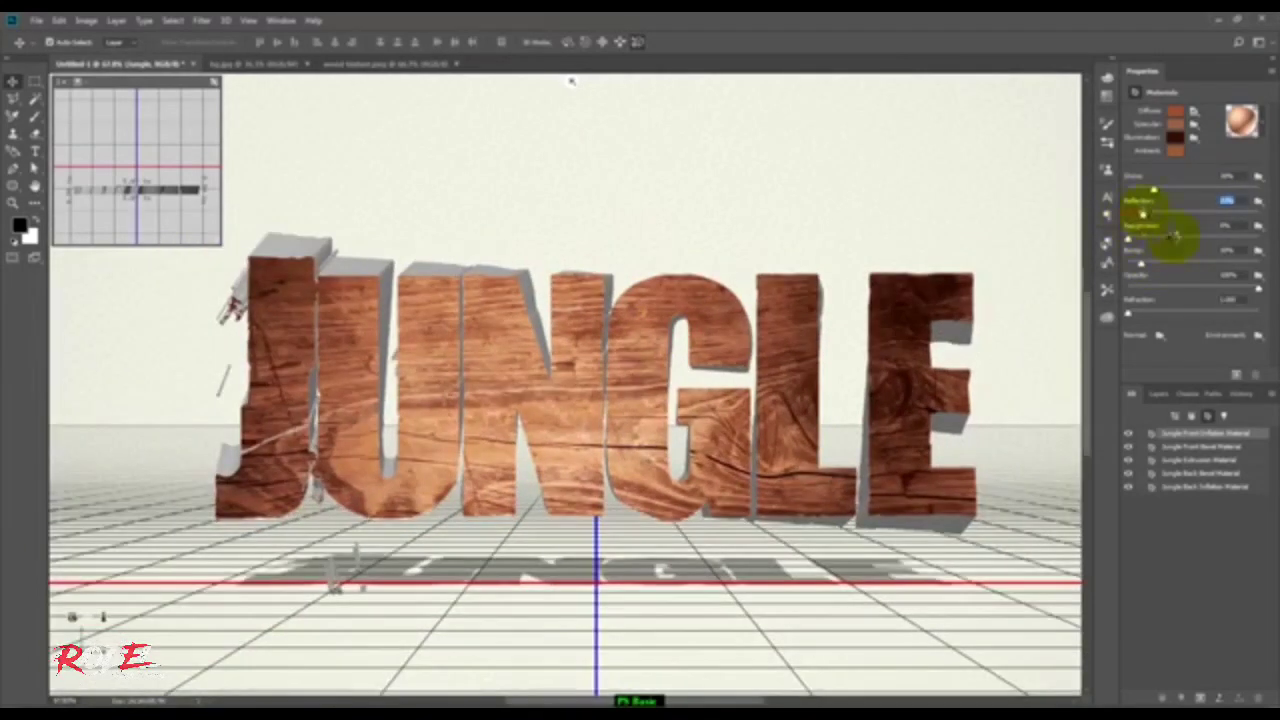
left_click(1241, 120)
left_click(1218, 208)
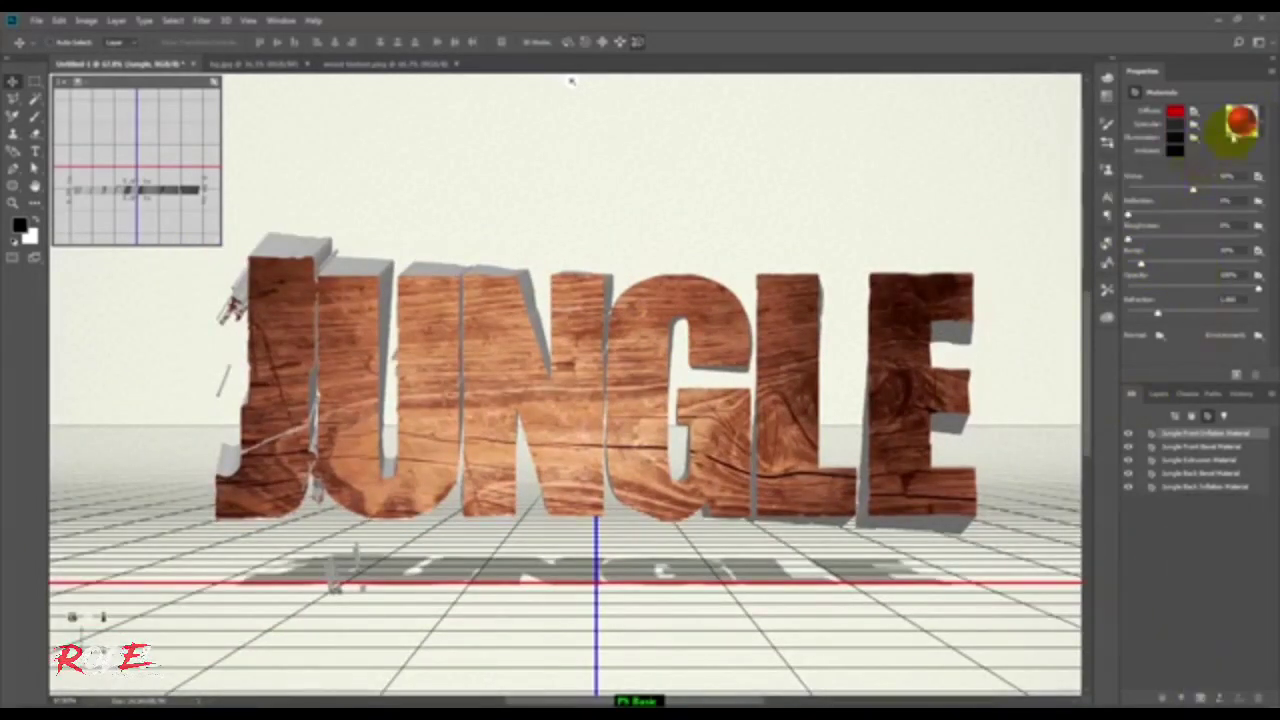
left_click(1176, 168)
left_click(1183, 368)
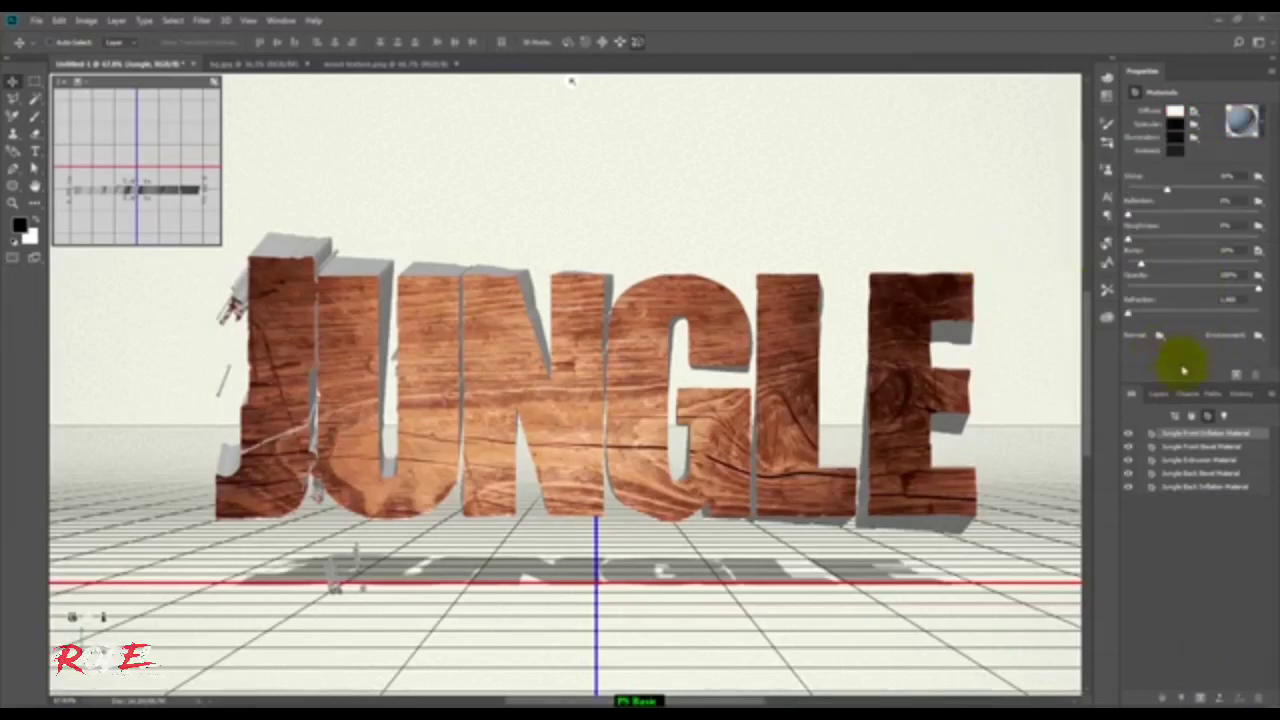
left_click(1223, 416)
left_click(1160, 136)
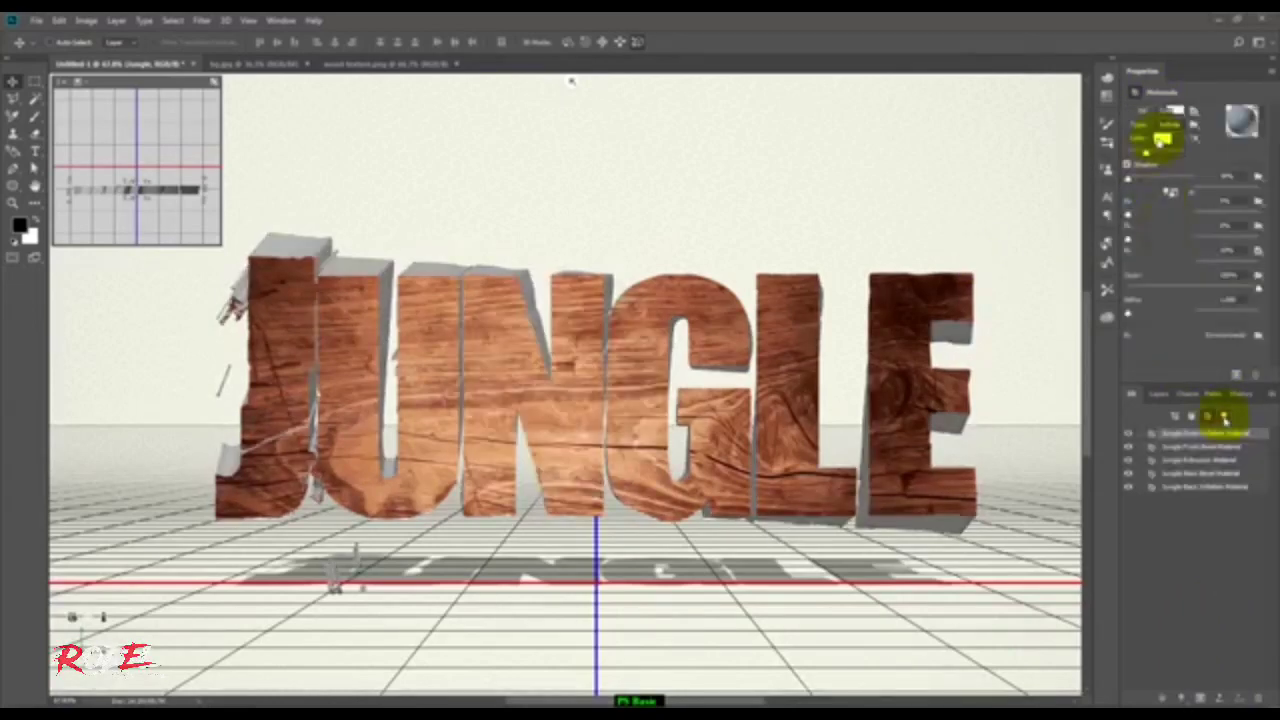
Tint the scene light orange-brown by sampling colour from the wood texture
left_click_drag(722, 444, 776, 455)
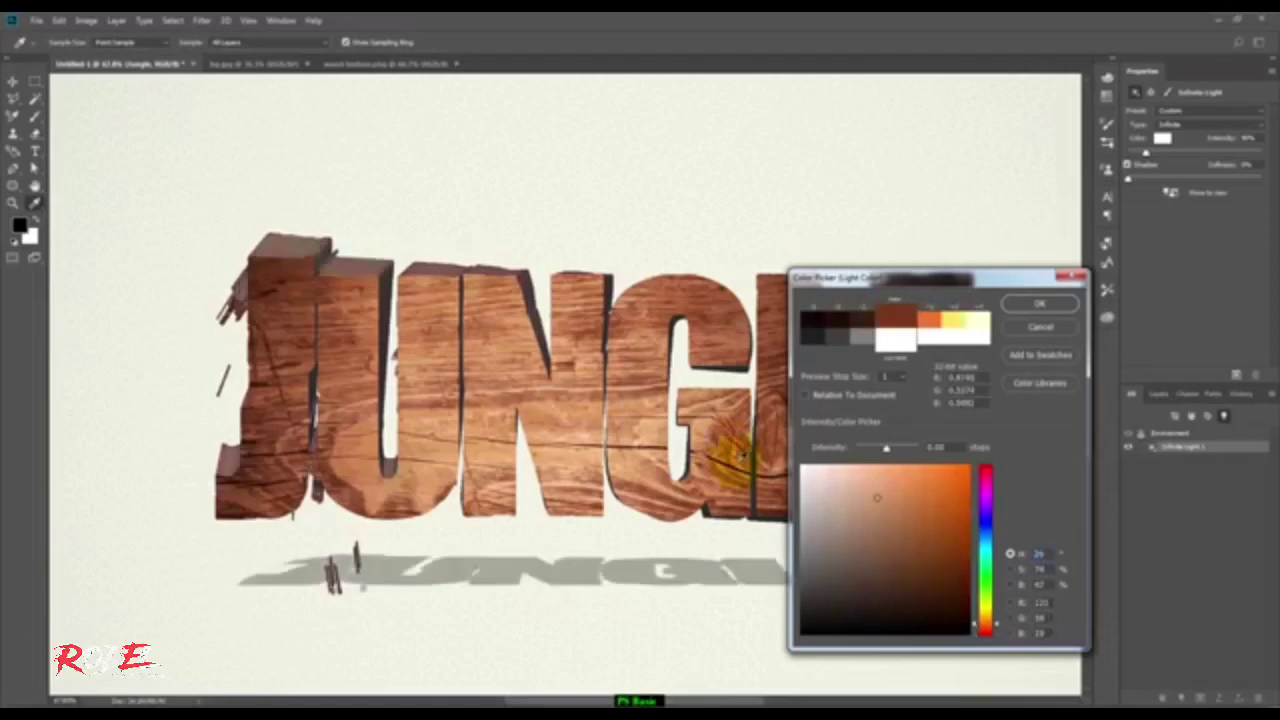
left_click_drag(853, 277, 1003, 336)
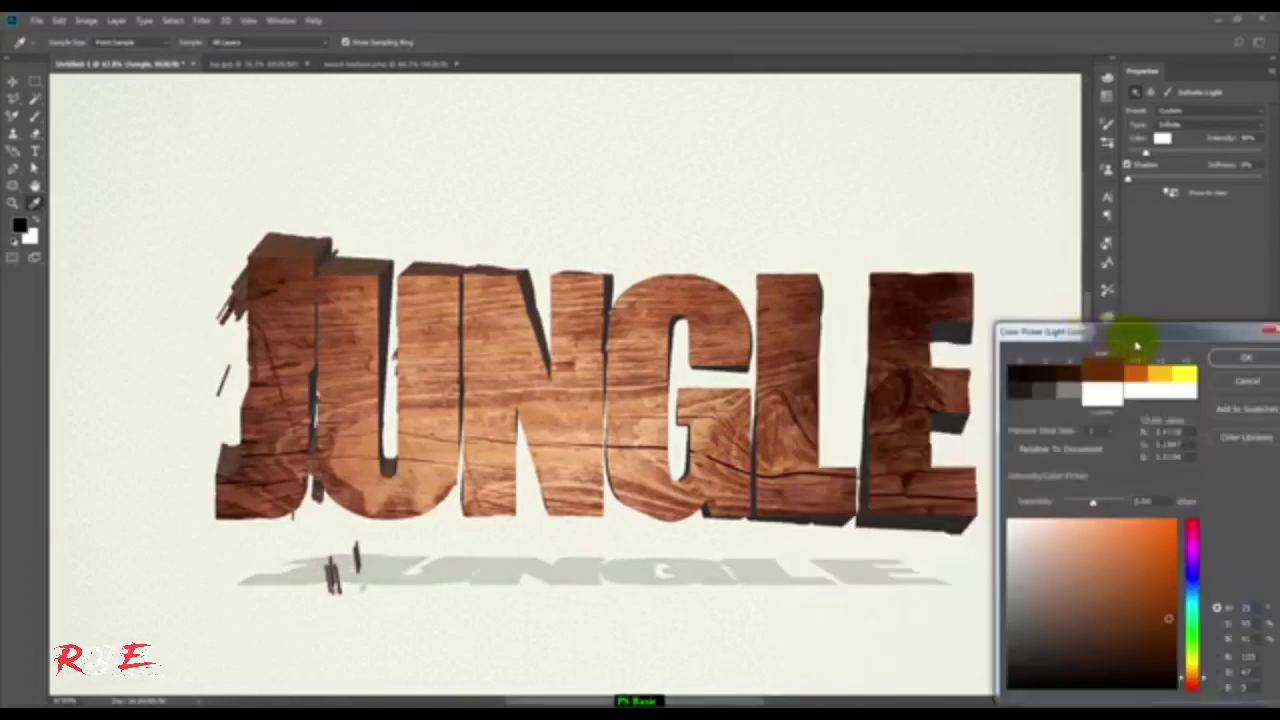
key("Return")
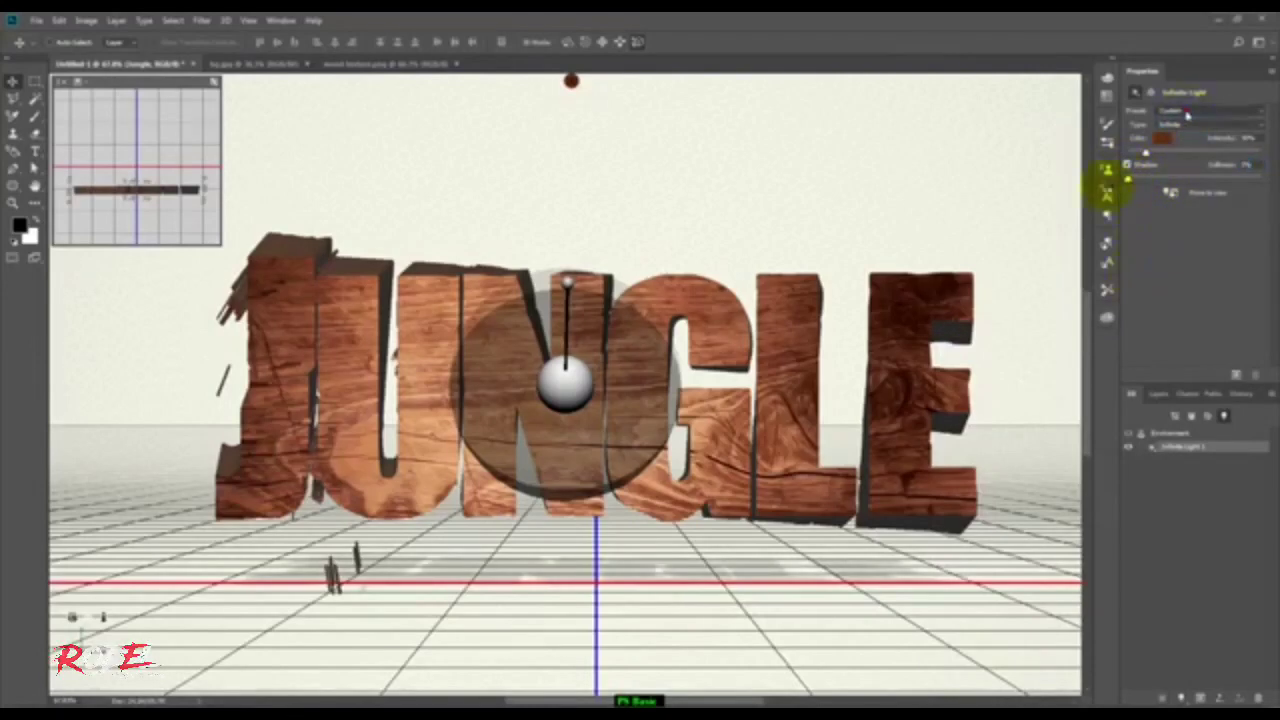
left_click(1163, 137)
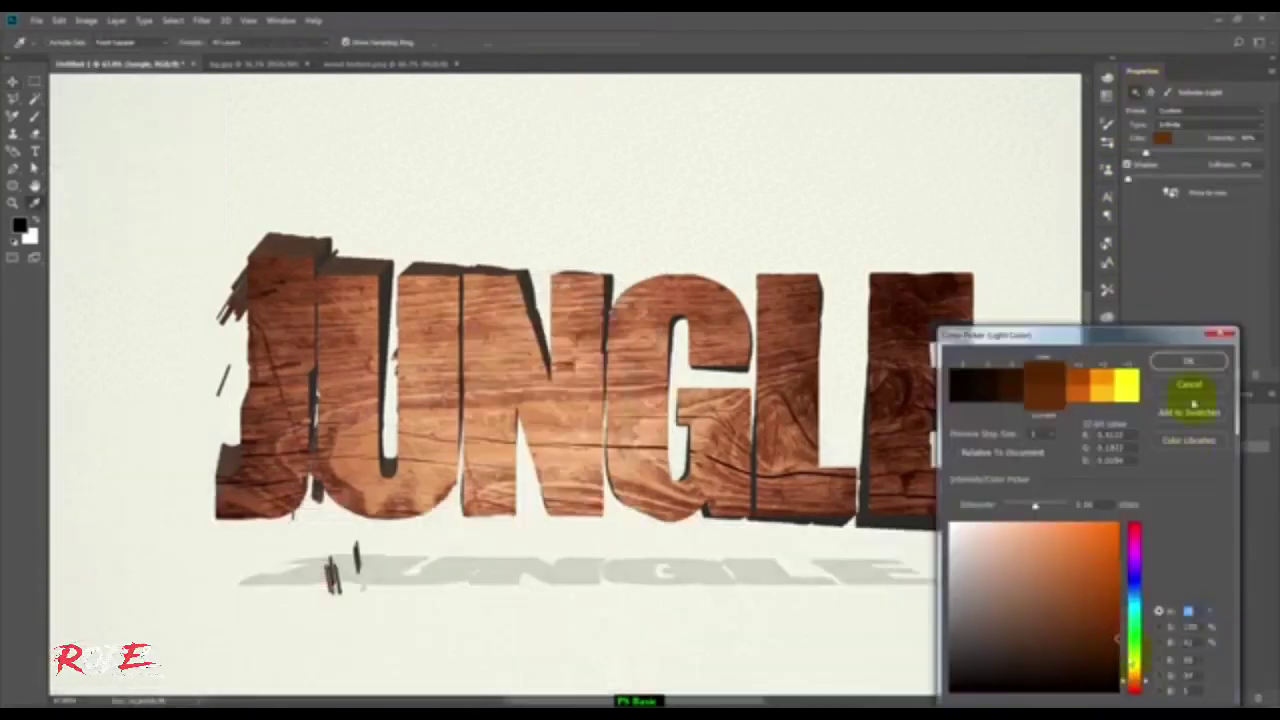
left_click(1186, 395)
Turn on the light's shadow and mask away part of the shadow beneath JUNGLE
key("ctrl+minus")
left_click(1128, 524)
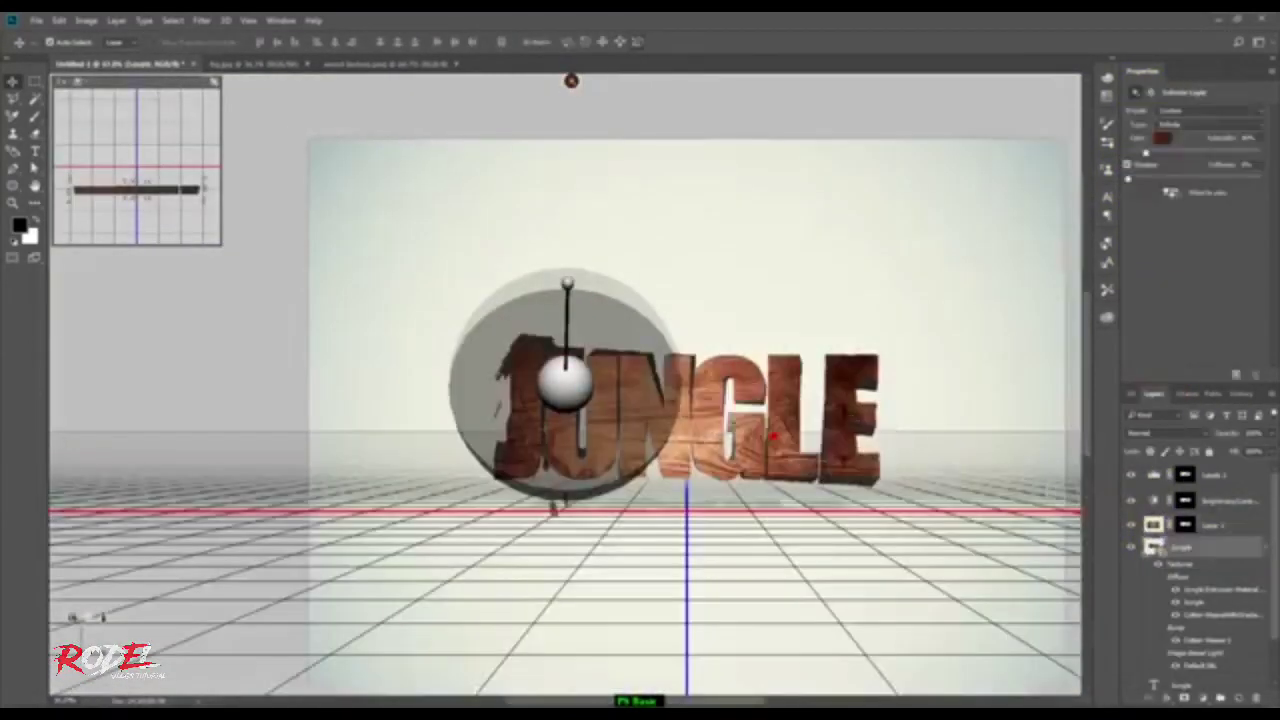
left_click(1128, 548)
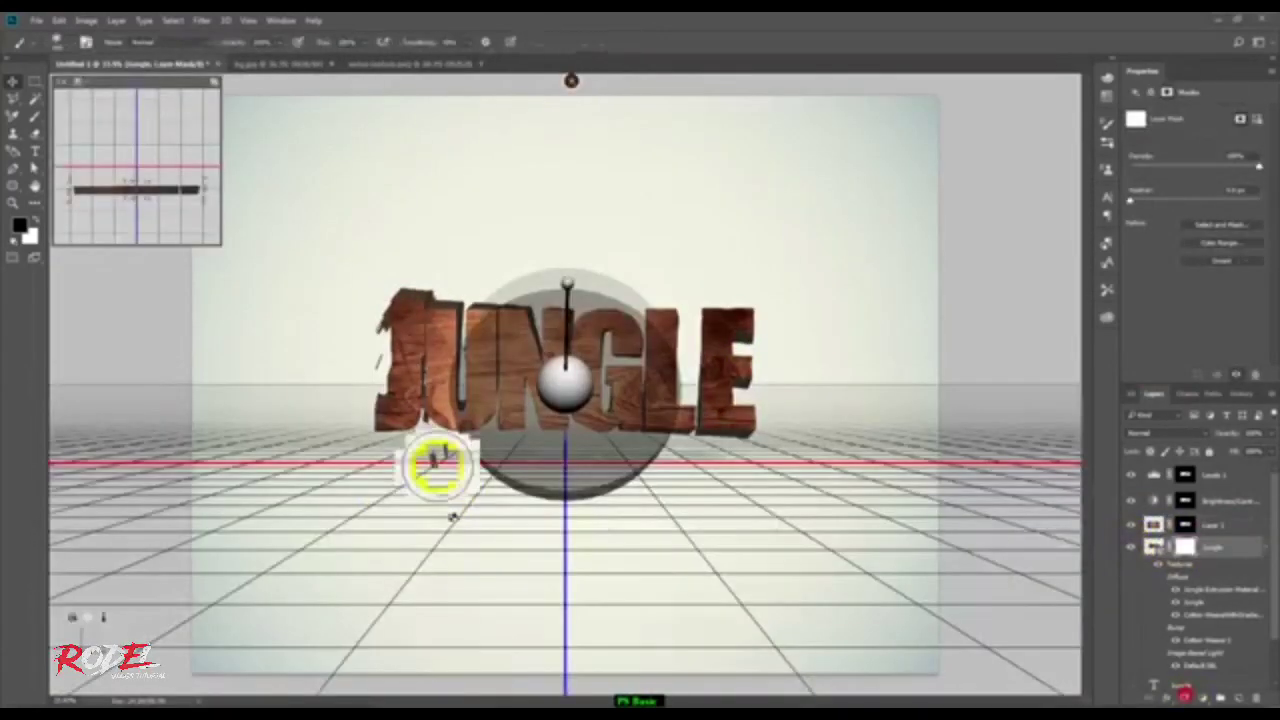
key("b")
left_click_drag(433, 465, 410, 458)
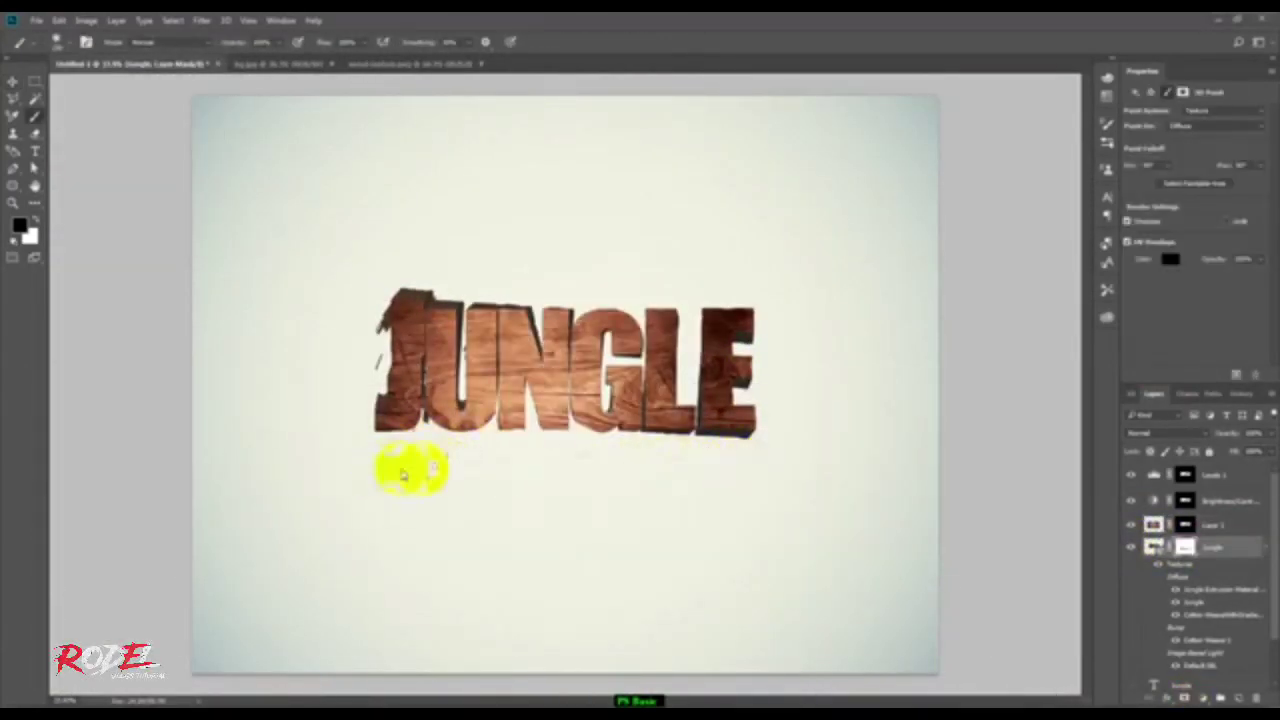
left_click(1127, 165)
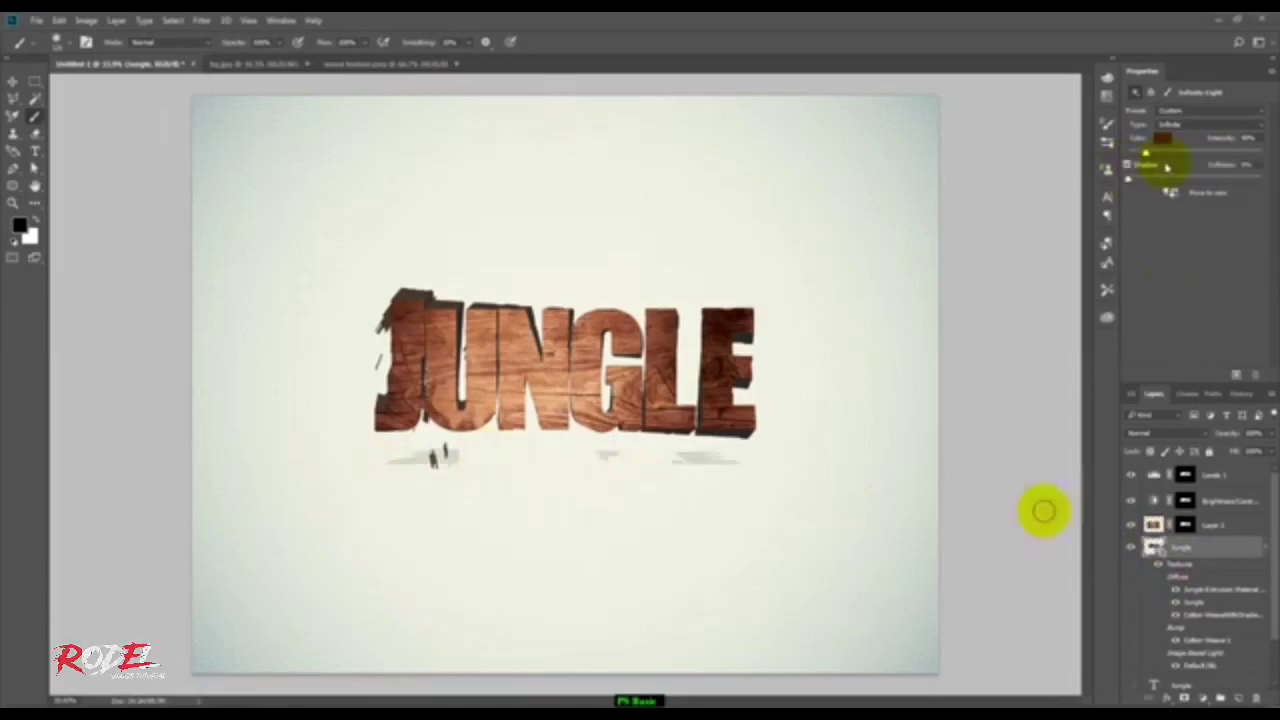
left_click(1150, 540)
left_click(434, 466)
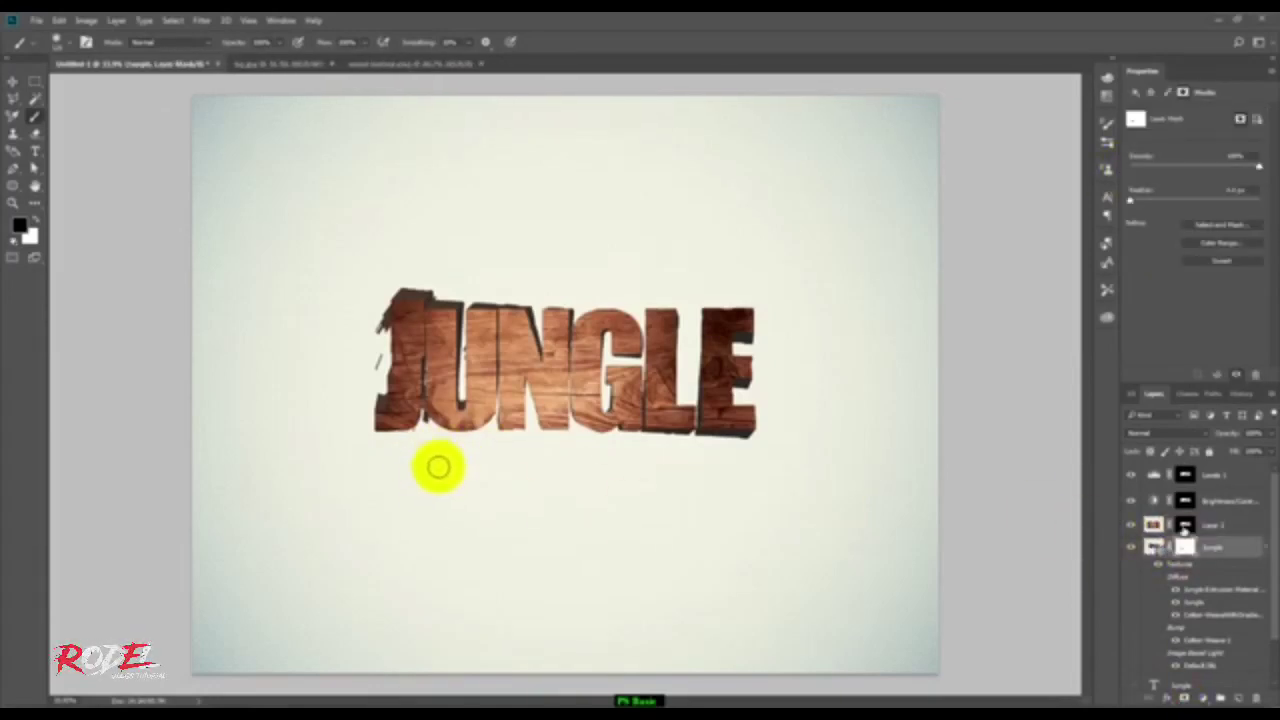
left_click(640, 557)
Lower the Hue/Saturation lightness to darken the JUNGLE lettering slightly
key("ctrl+minus")
left_click(1213, 522)
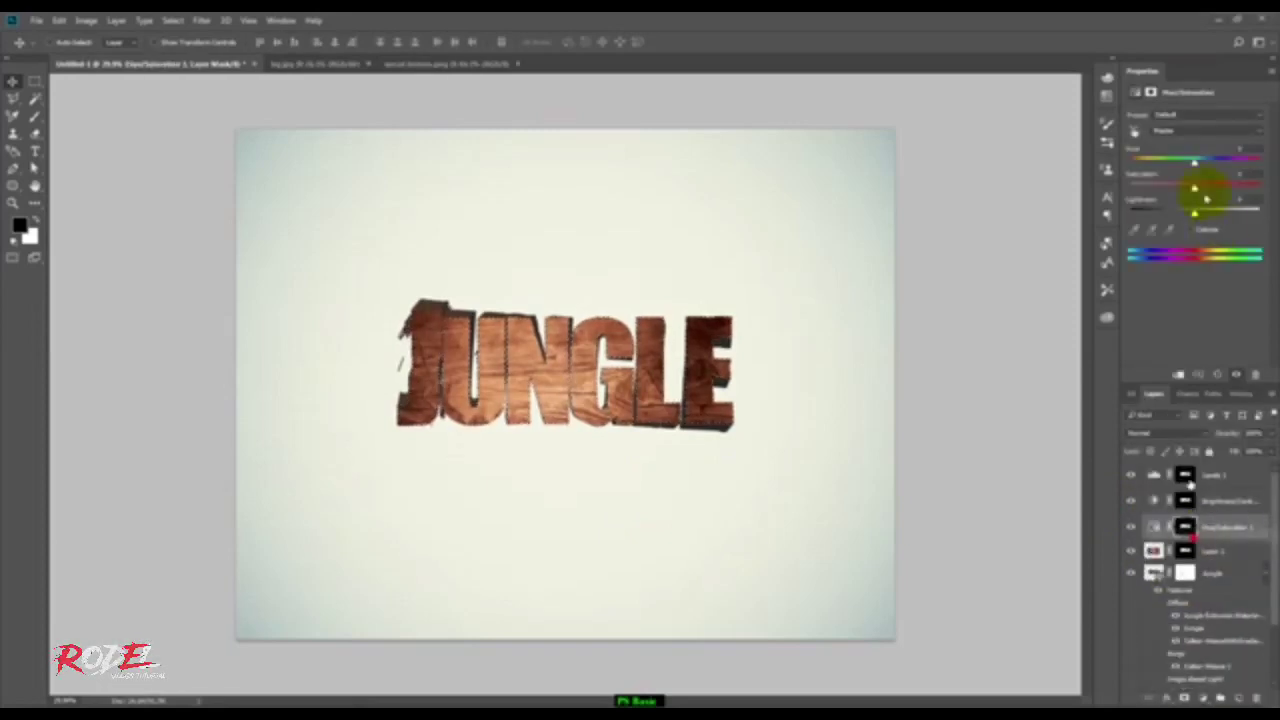
left_click_drag(1198, 216, 1190, 216)
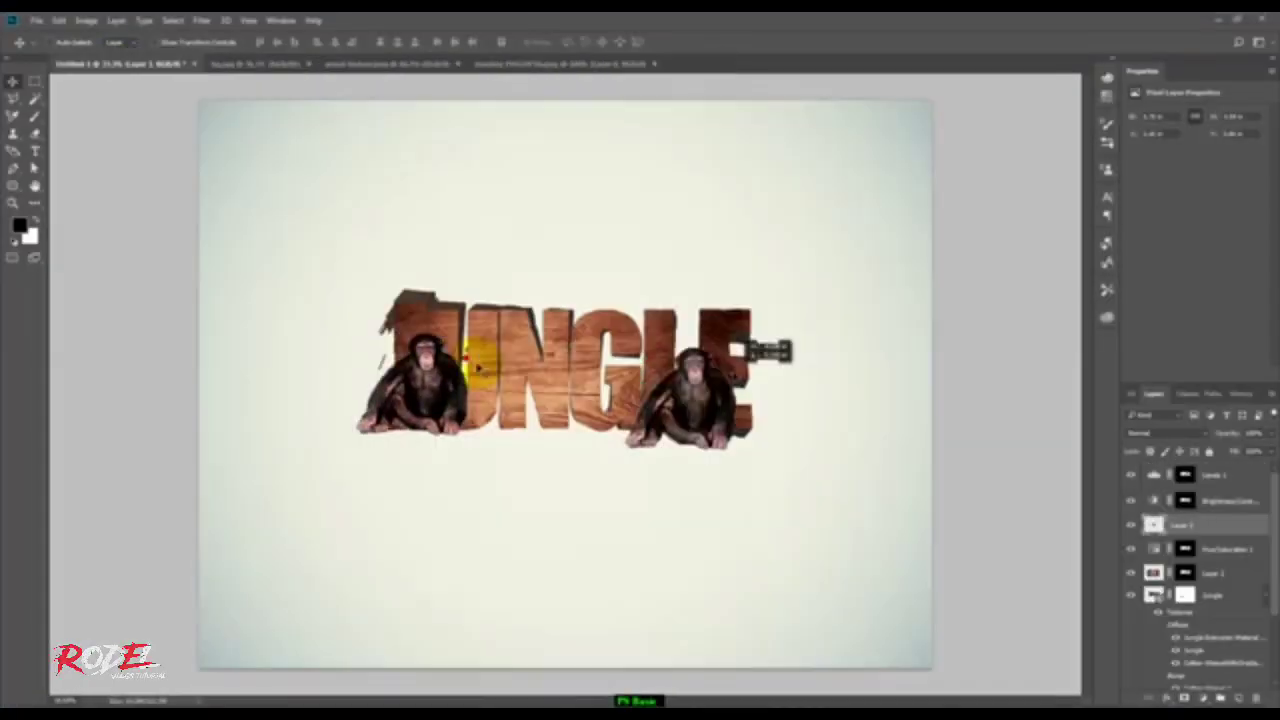
Move the chimpanzee left of JUNGLE and scale it down to sit on the letters
left_click_drag(771, 414, 432, 422)
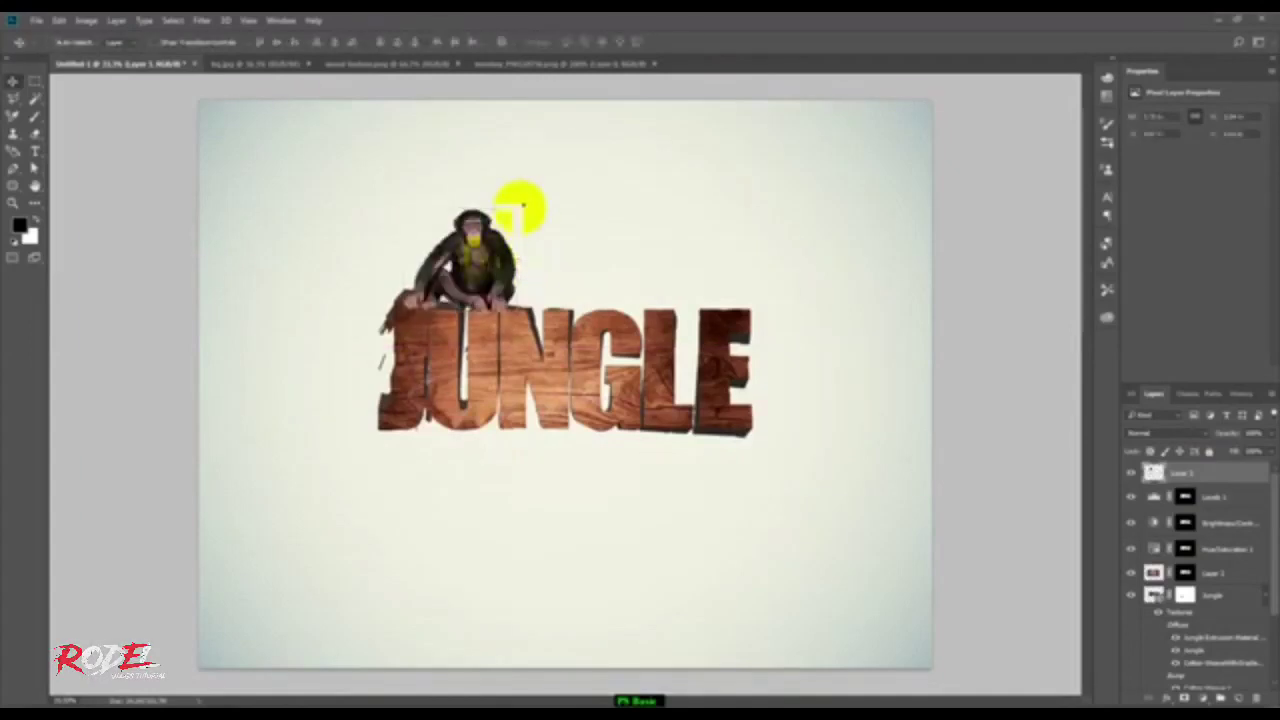
key("ctrl+t")
mouse_move(510, 210)
left_mouse_down()
mouse_move(592, 443)
mouse_move(540, 350)
left_mouse_up()
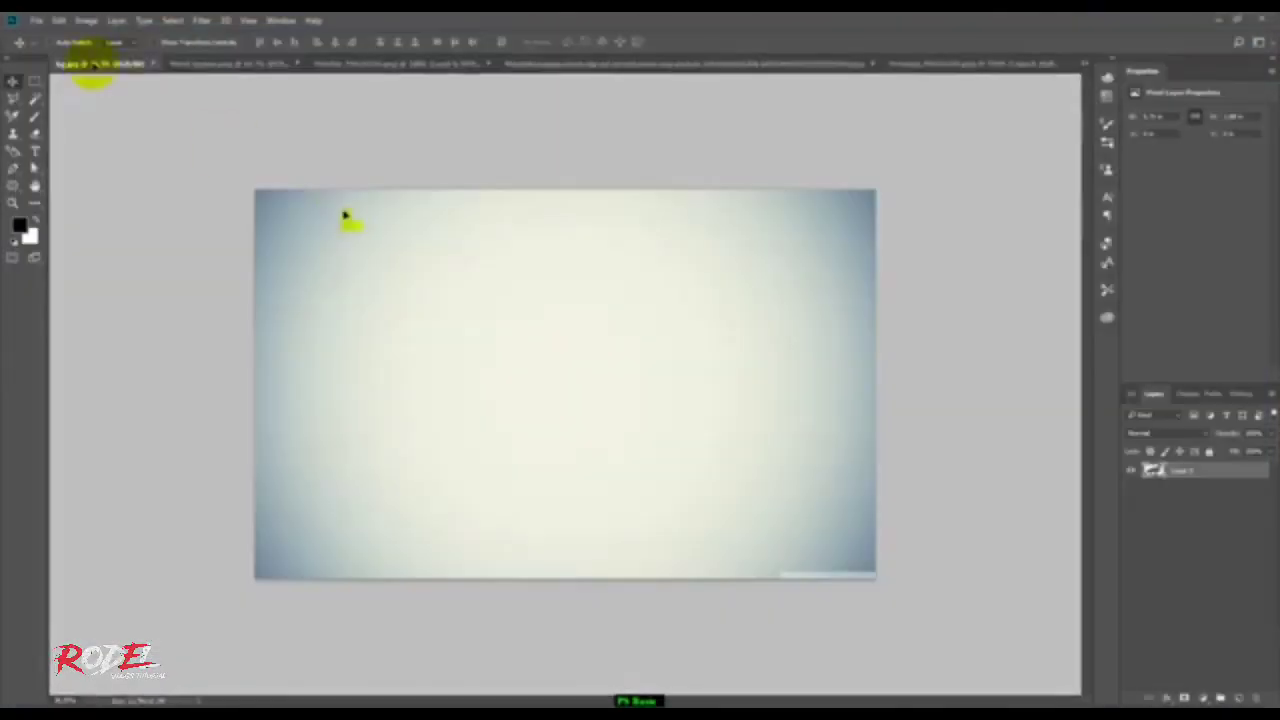
Stretch the shadow strip under JUNGLE and move it lower beneath the letters
left_click(640, 281)
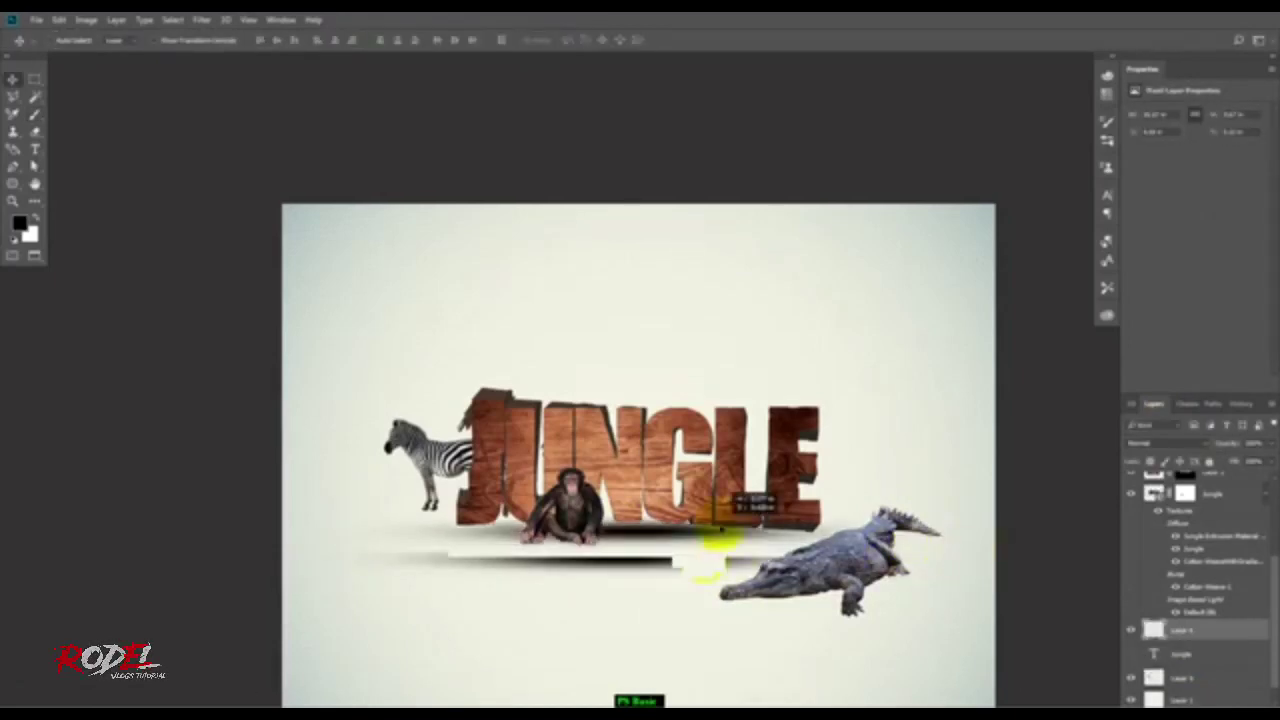
key("ctrl+t")
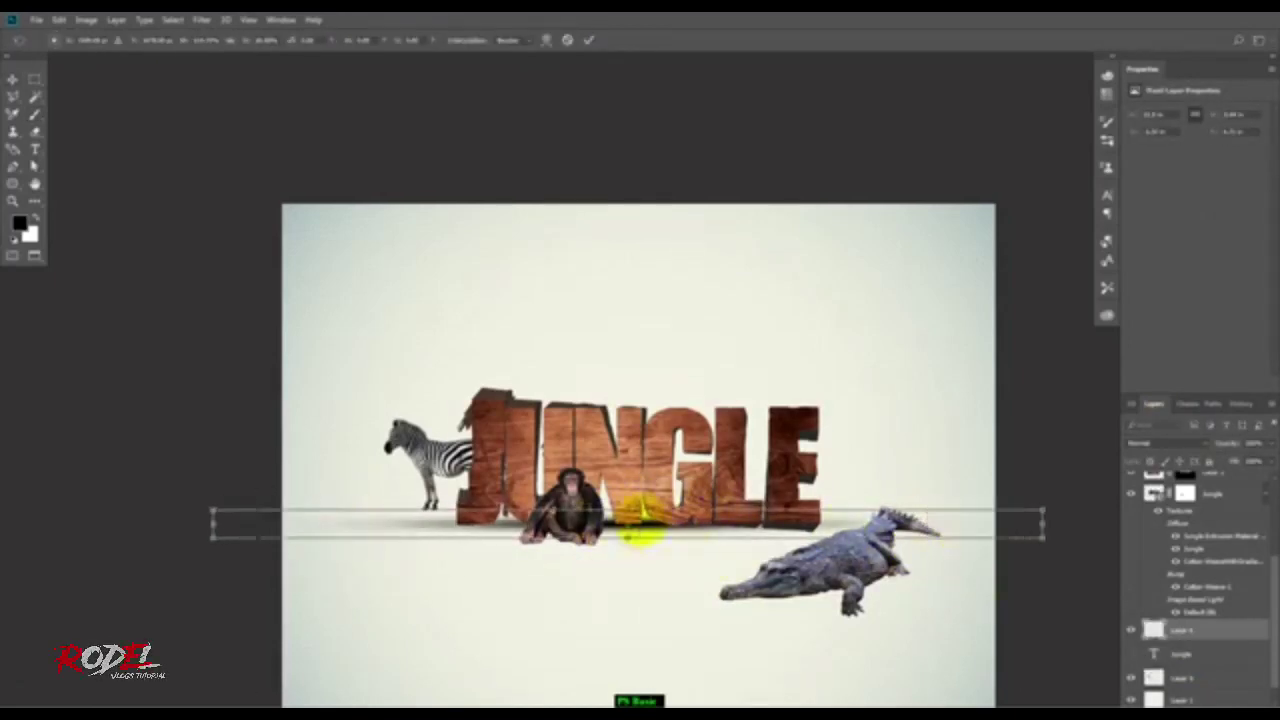
key("Return")
left_click_drag(662, 530, 872, 505)
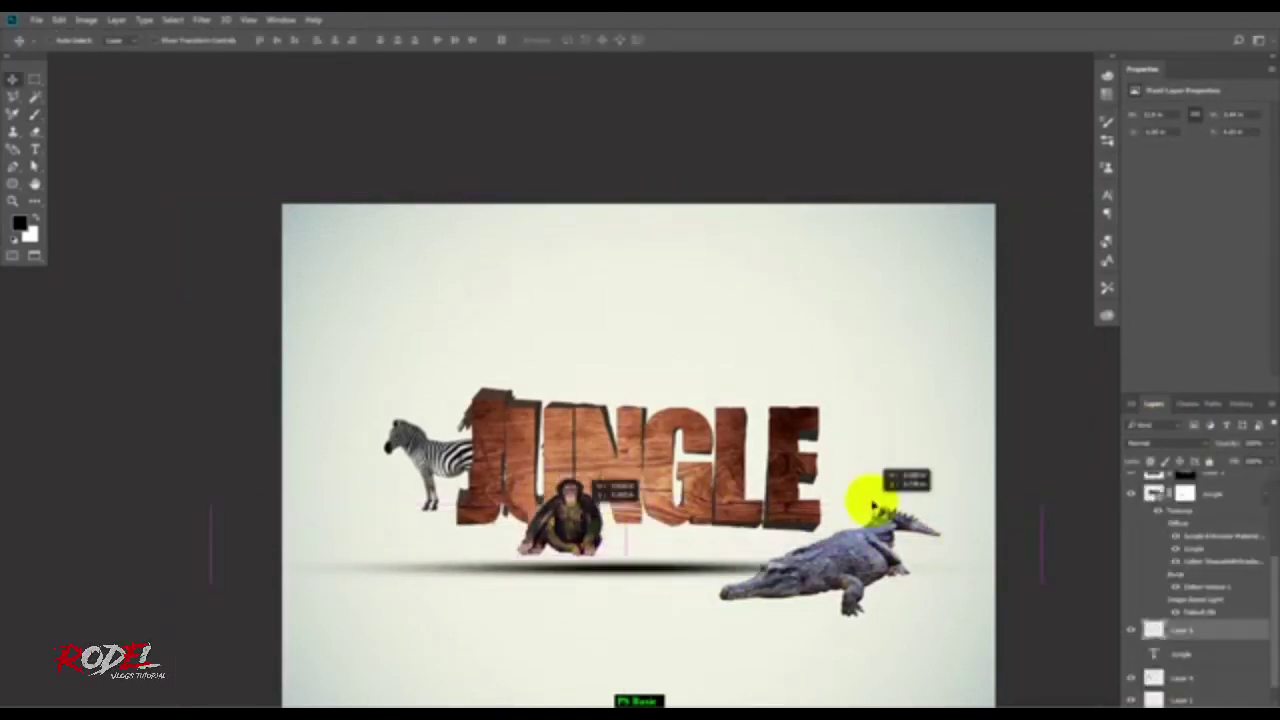
left_click(35, 20)
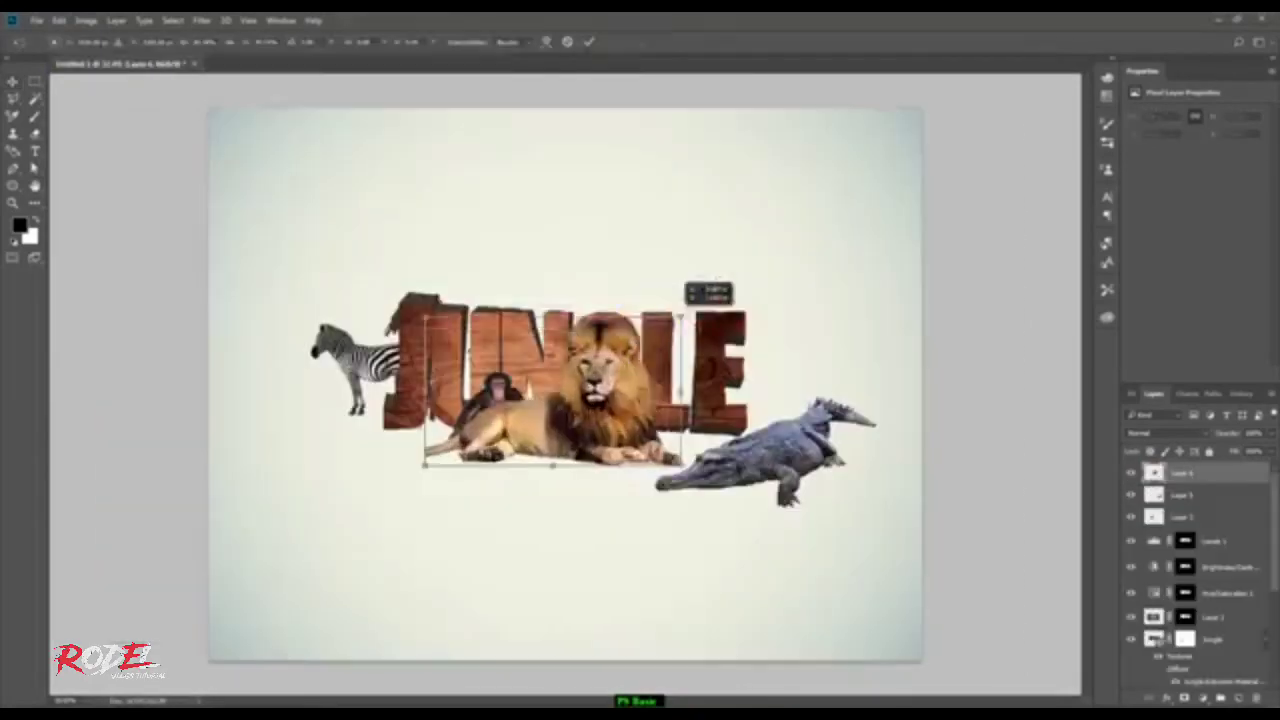
Shrink the lion before GLE, mirror the giraffe beside the E, and nudge the zebra down
left_click_drag(680, 318, 748, 352)
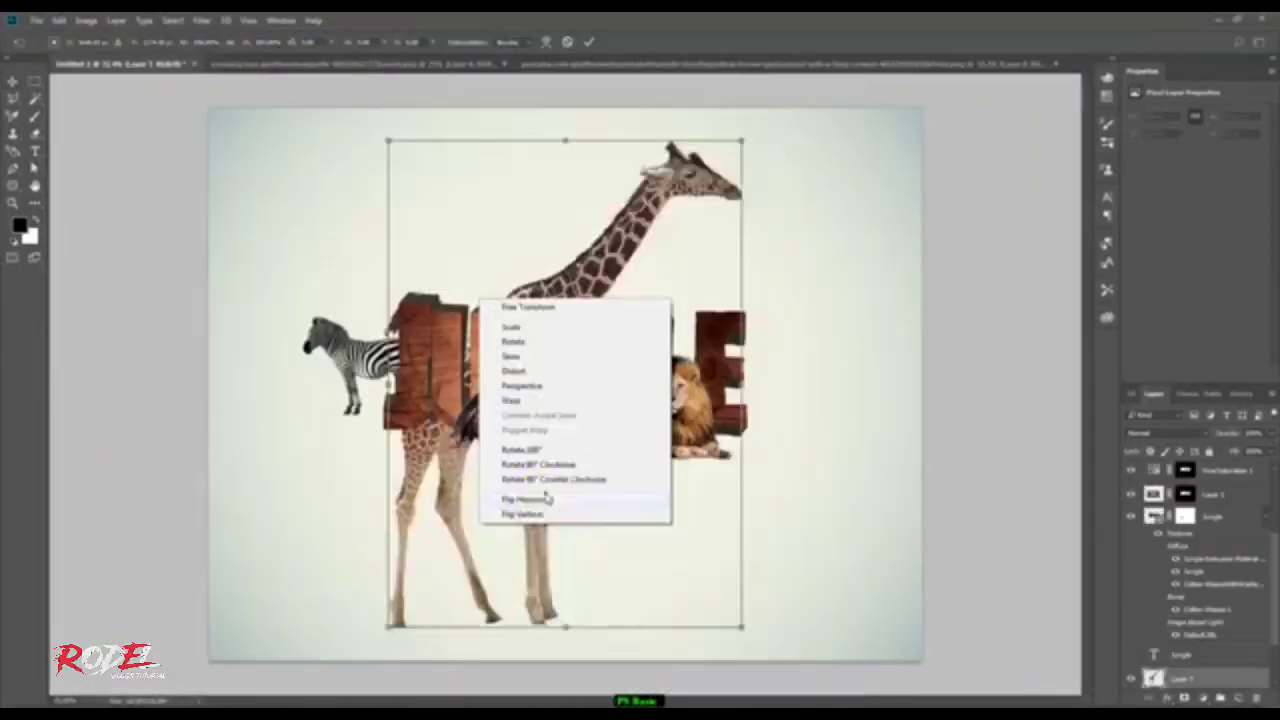
left_click(548, 498)
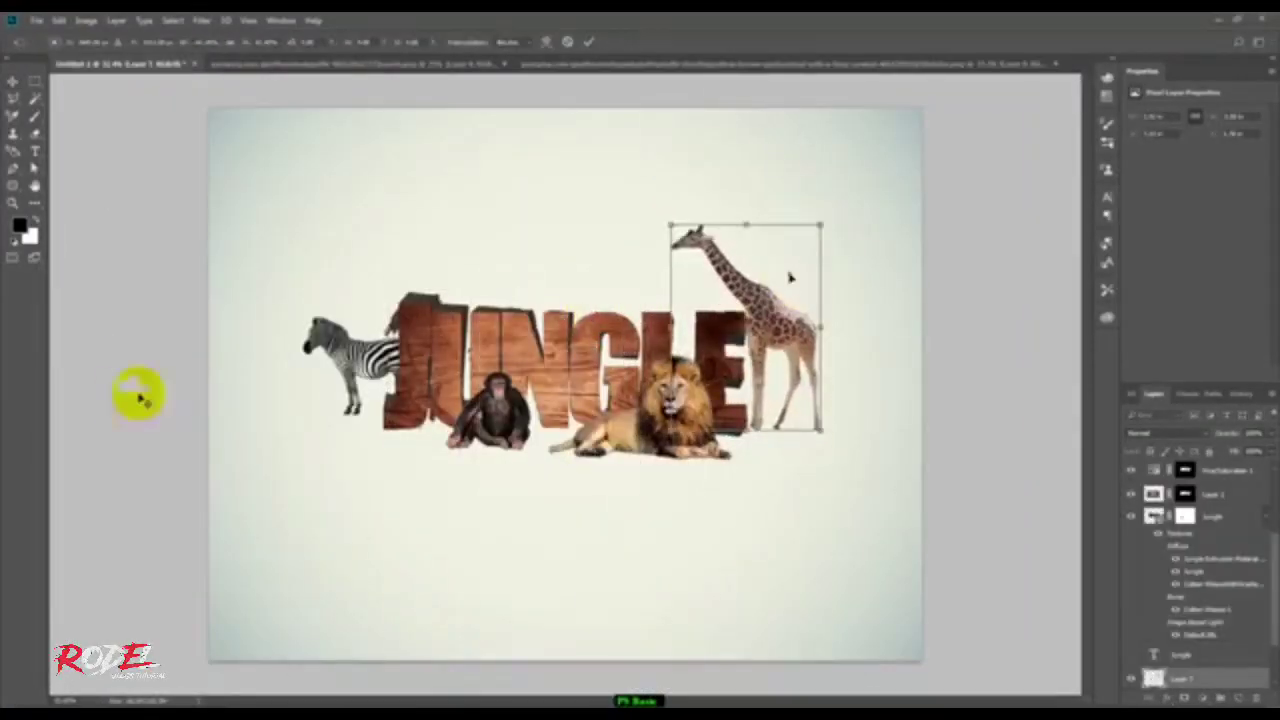
key("Return")
left_click_drag(393, 330, 395, 340)
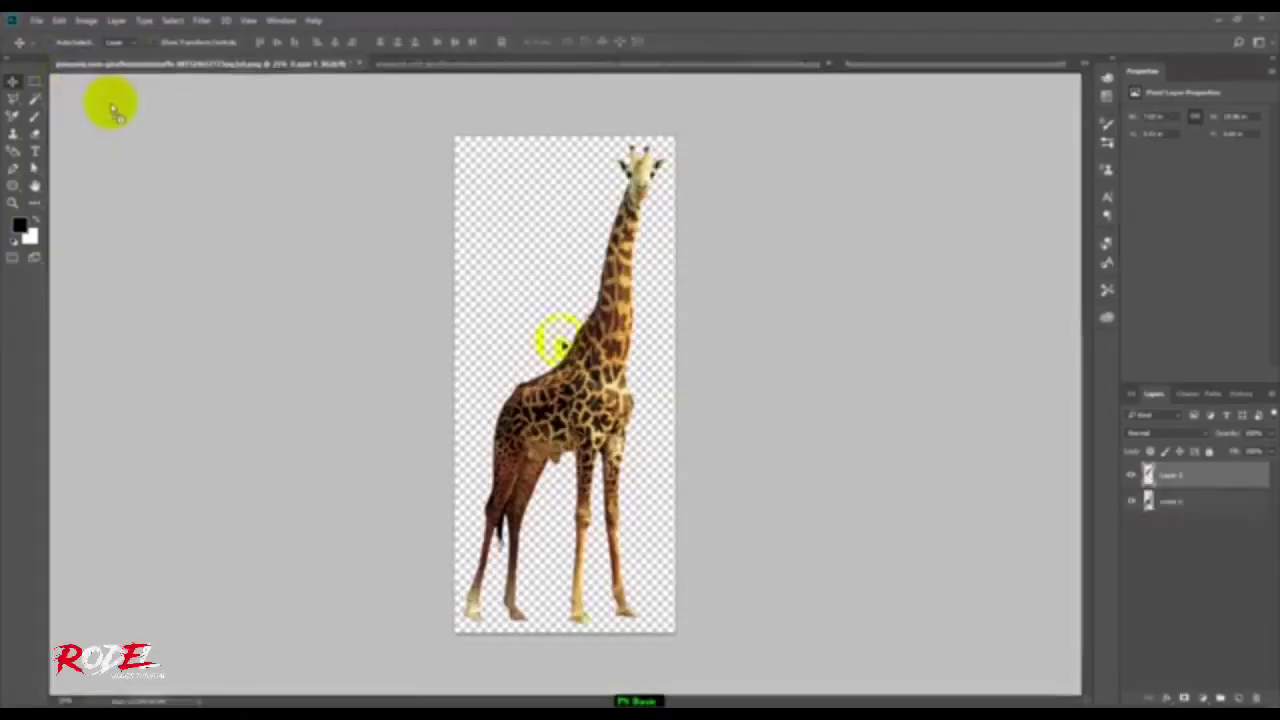
Scale a small scarlet macaw onto the top of the J, then browse for another image
left_click(425, 64)
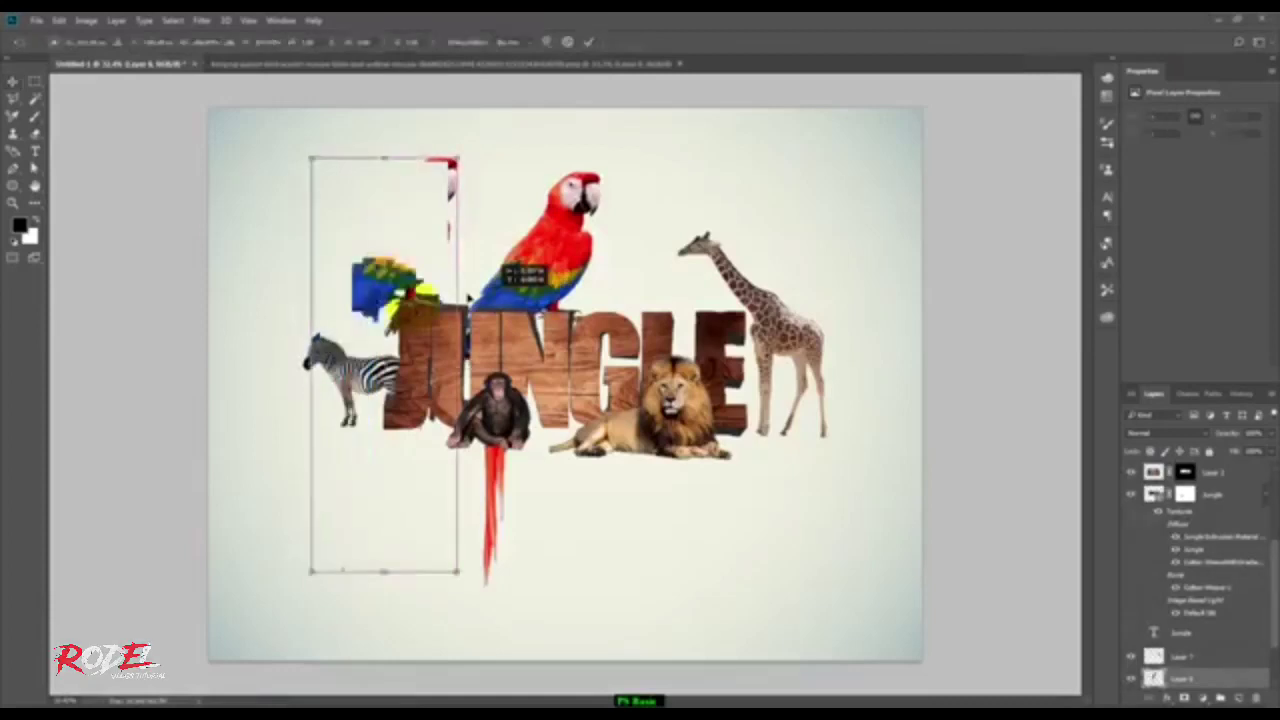
left_click_drag(467, 297, 435, 295)
left_click_drag(443, 232, 408, 250)
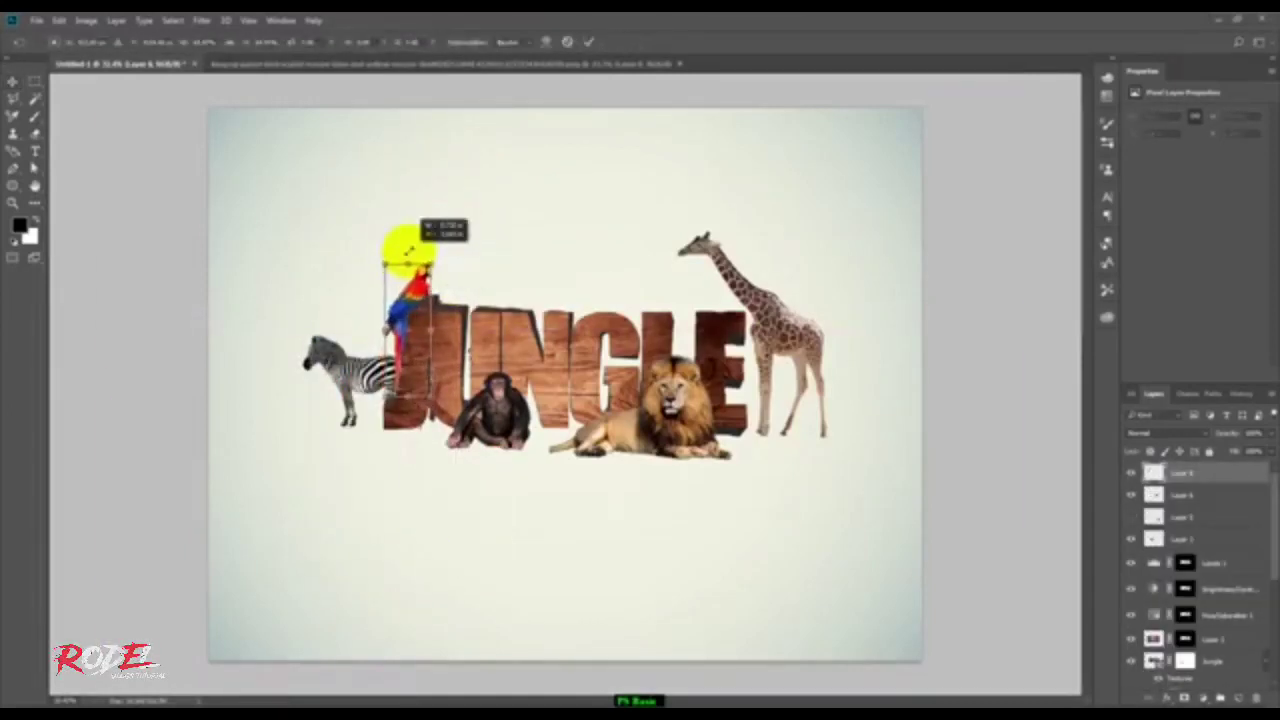
left_click(35, 20)
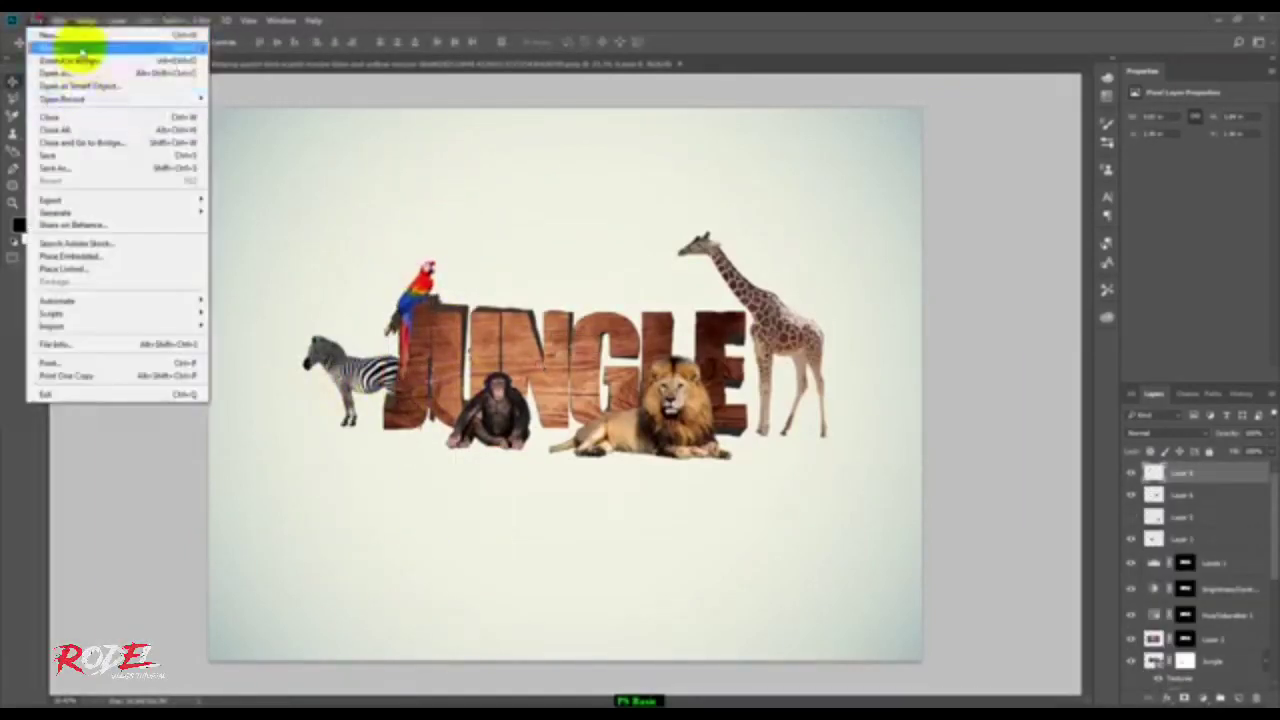
left_click(60, 44)
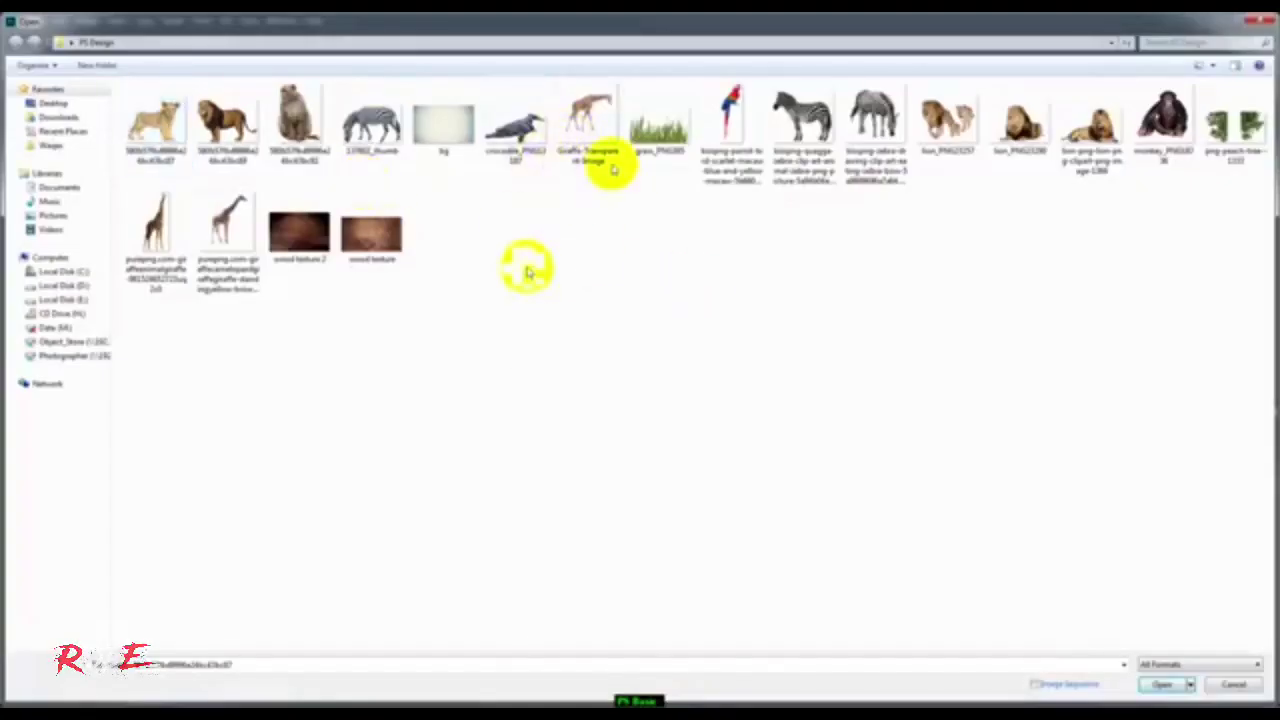
Place grass_PNG along the bottom edge and add a horizontally flipped copy on the right
double_click(657, 125)
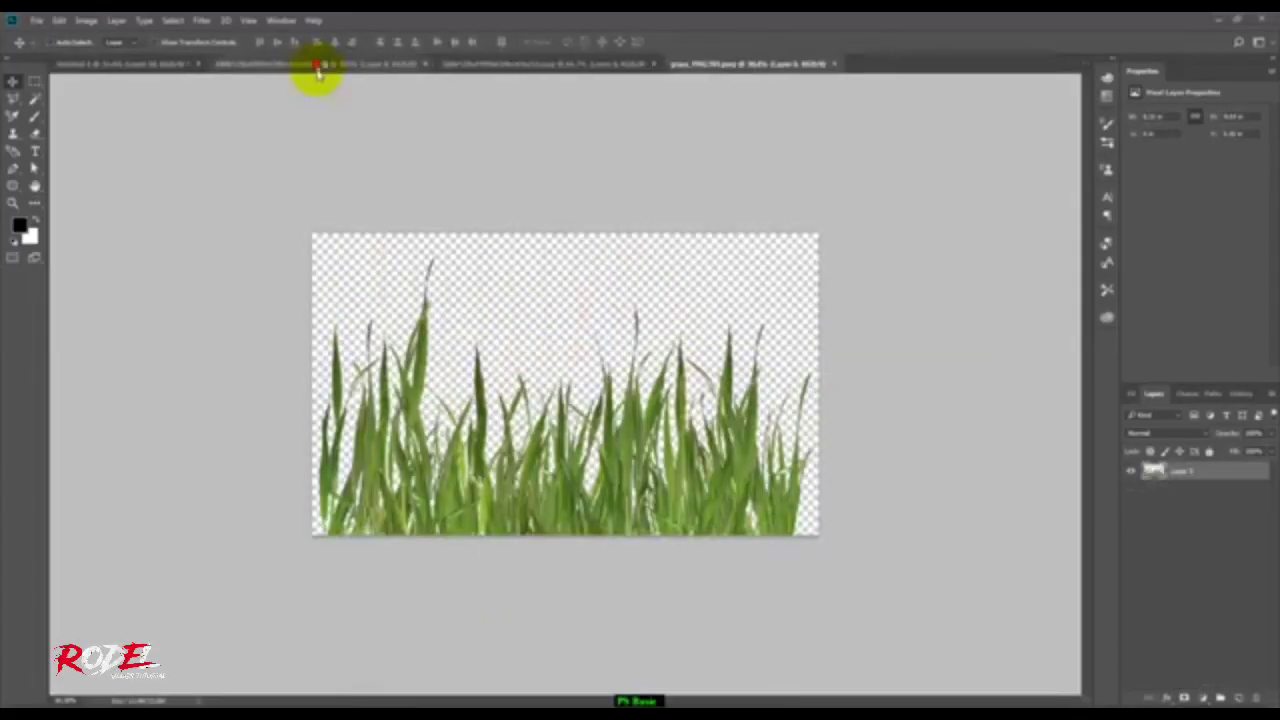
left_click_drag(450, 350, 660, 430)
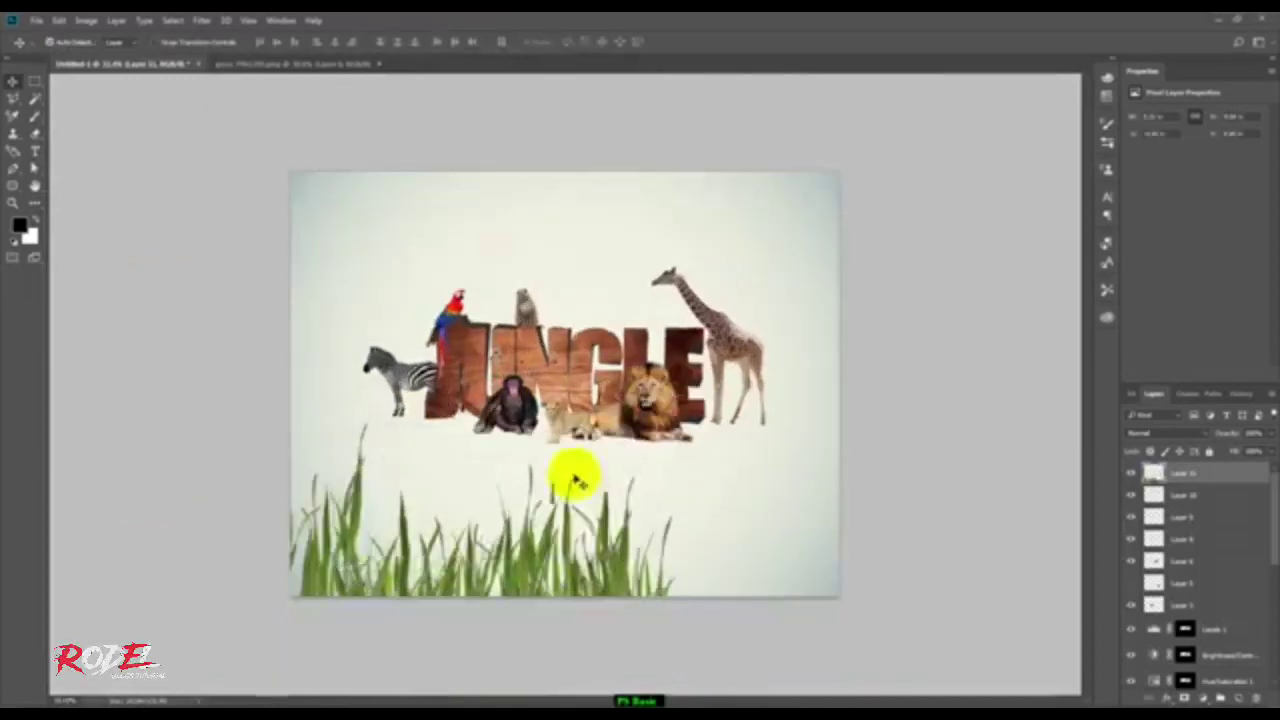
key("ctrl+minus")
left_click_drag(571, 480, 860, 480)
key("ctrl+t")
right_click(712, 482)
left_click(760, 680)
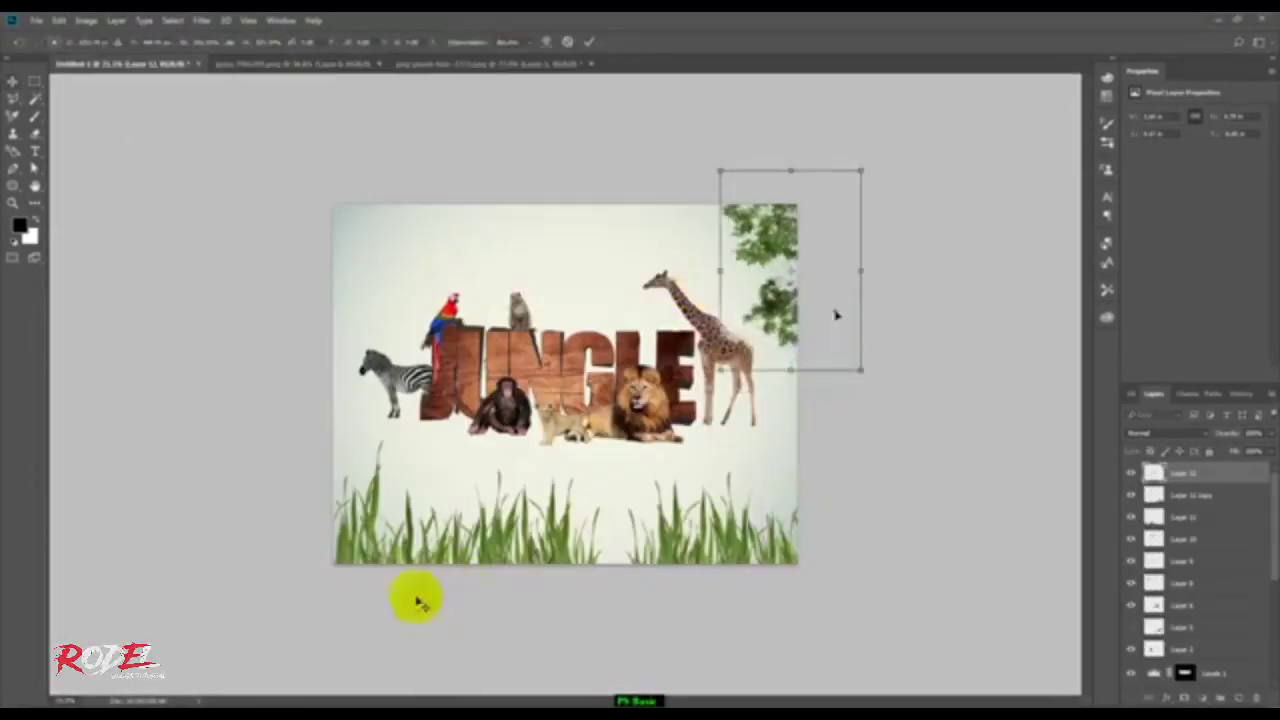
Commit the tree and shrink it into the top-left corner
key("Return")
left_click(470, 63)
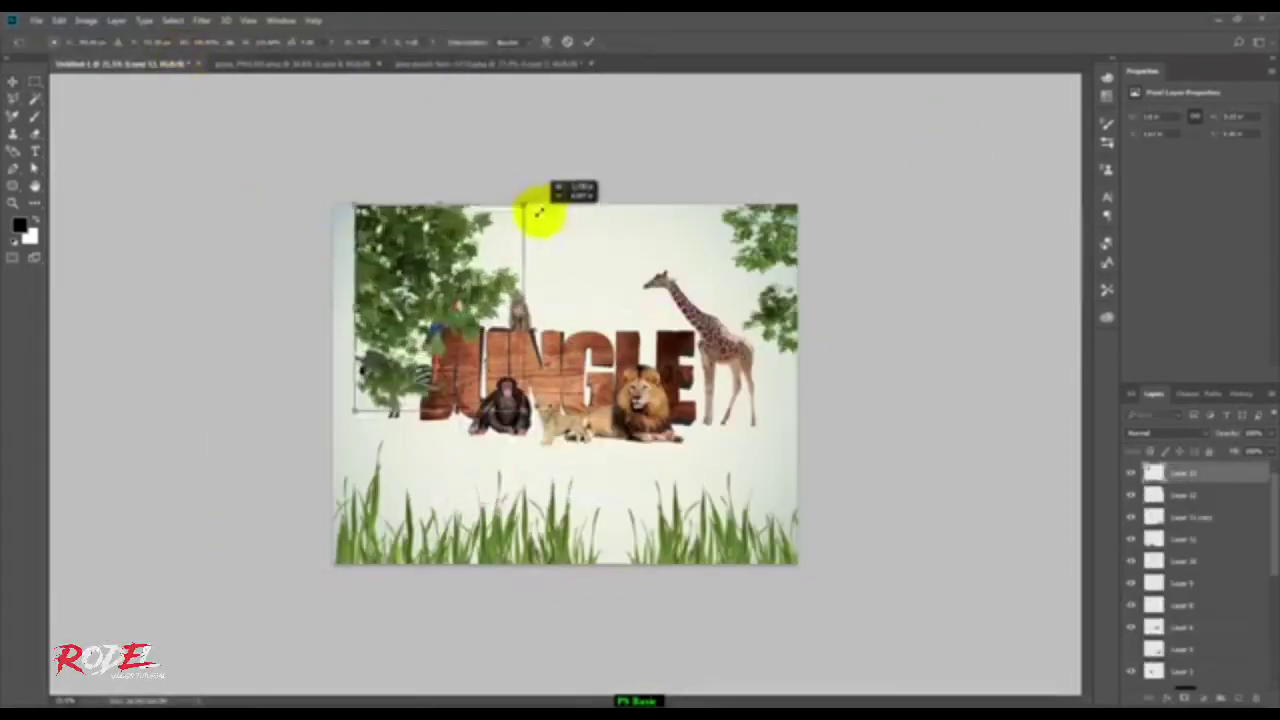
left_click_drag(538, 212, 462, 232)
key("Return")
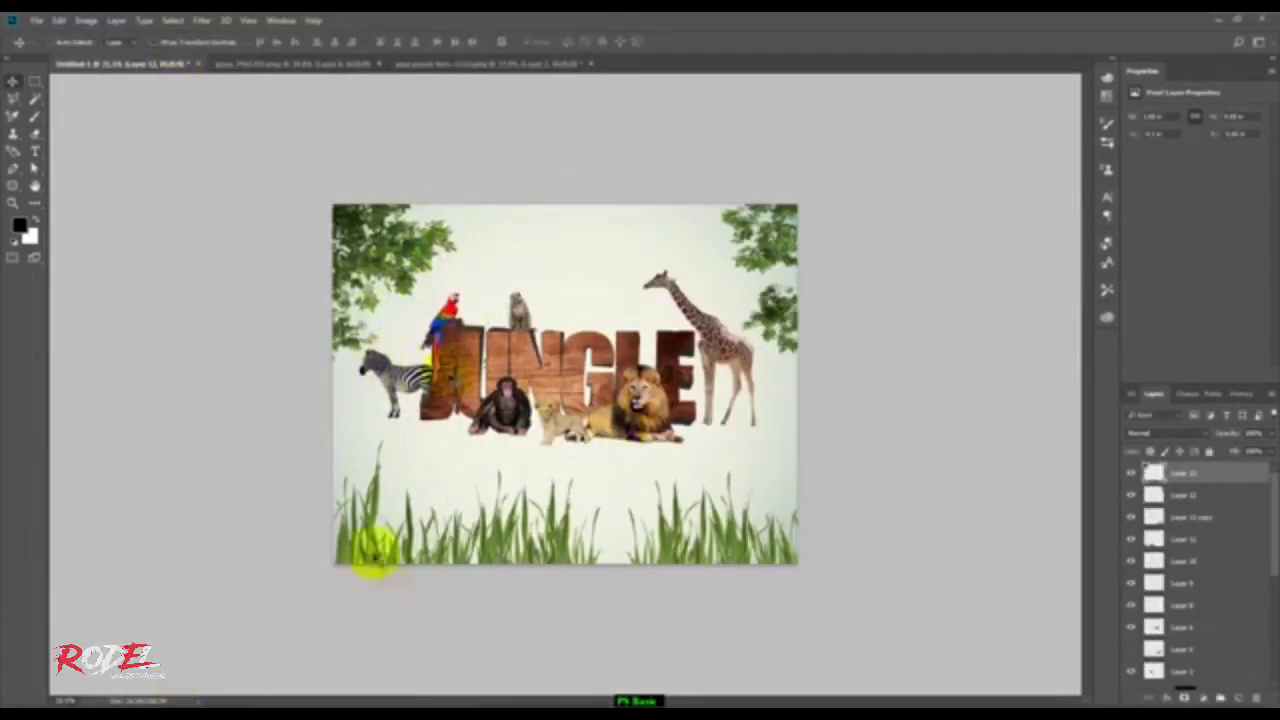
Shrink a grass copy across the bottom right, and move a tree copy toward the top-right corner
key("ctrl+t")
mouse_move(375, 548)
left_mouse_down()
mouse_move(571, 486)
mouse_move(529, 466)
mouse_move(857, 465)
left_mouse_up()
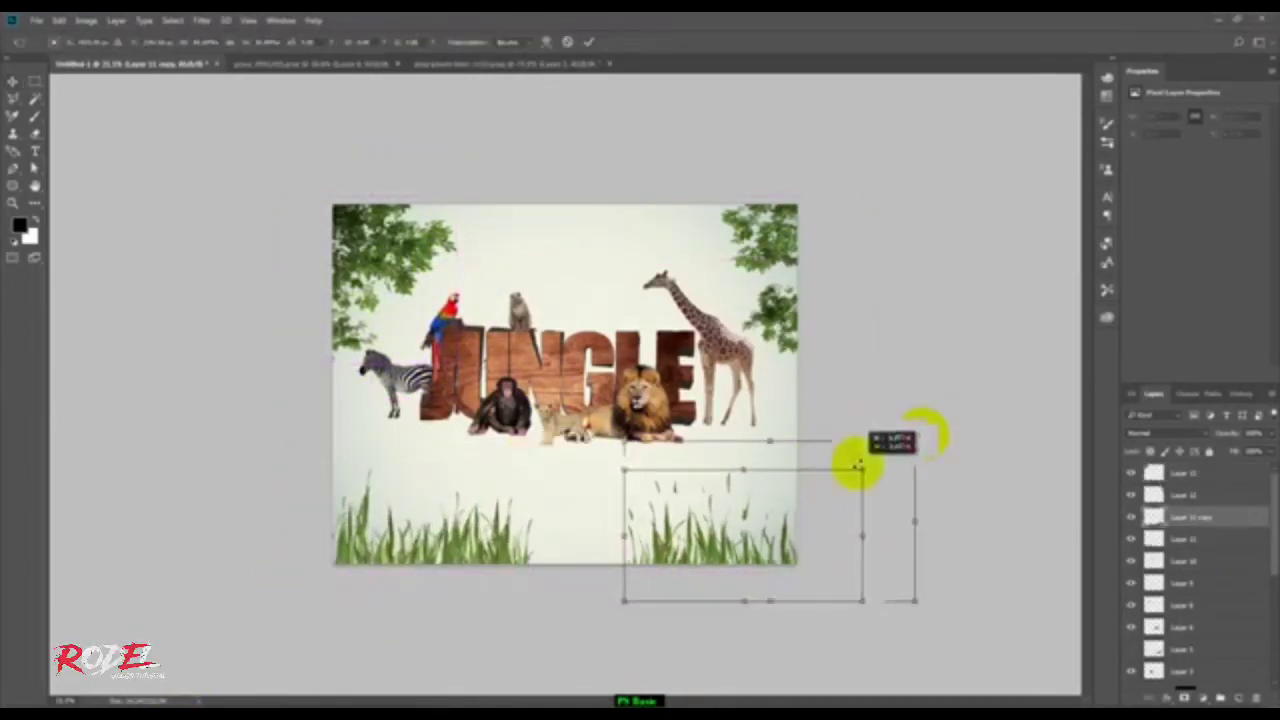
key("Return")
left_click_drag(606, 566, 828, 545)
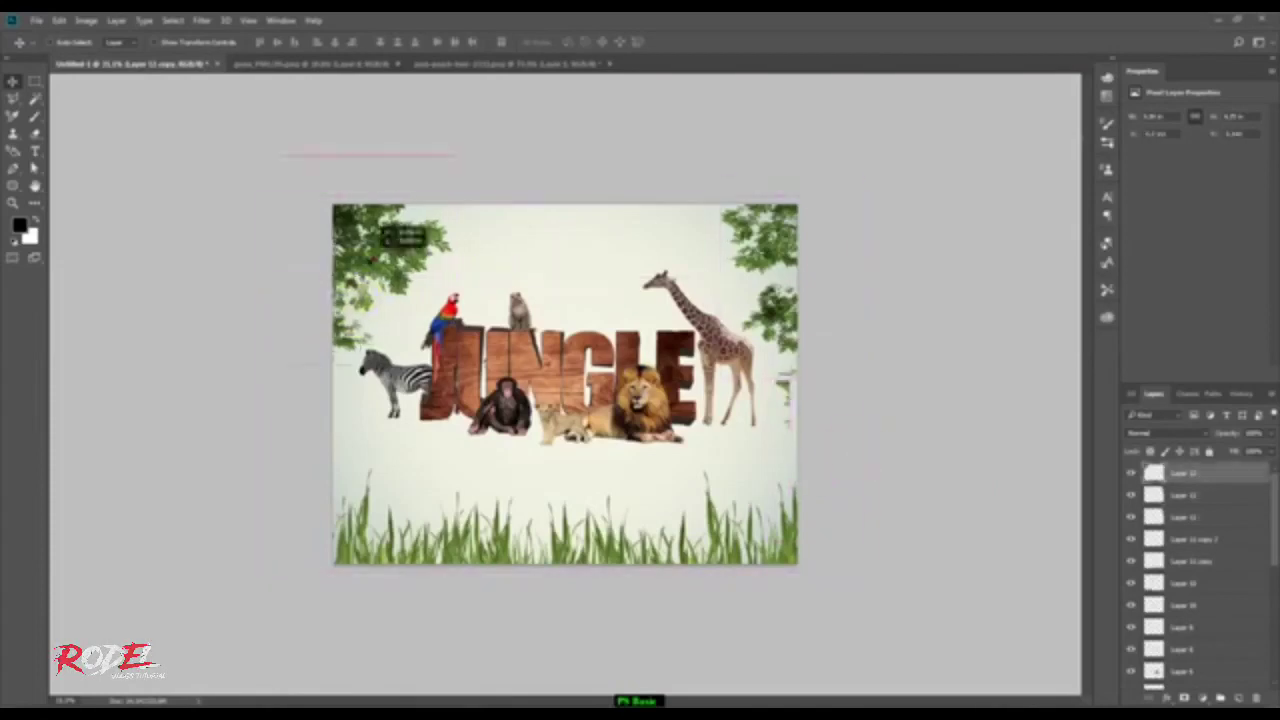
left_click_drag(390, 250, 597, 300)
Select a lower layer in the Layers panel and zoom in on the composition
scroll(1188, 500, "down", 5)
left_click(1180, 615)
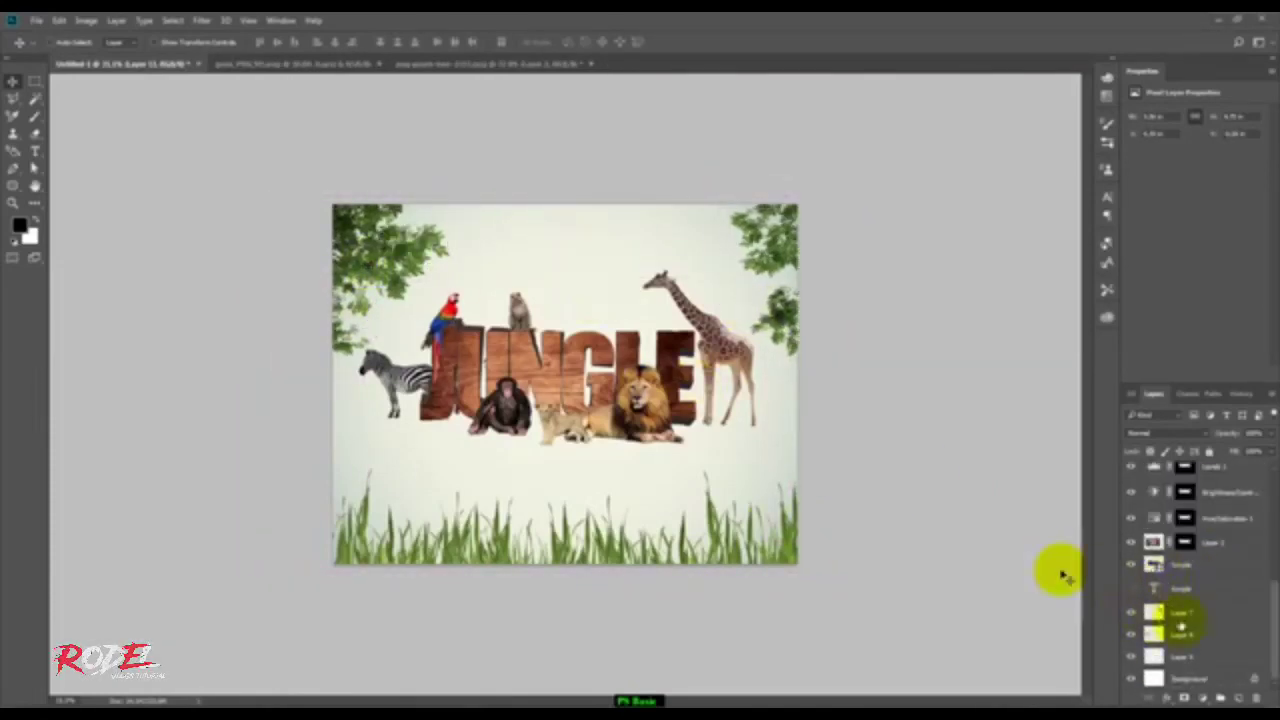
key("ctrl+plus")
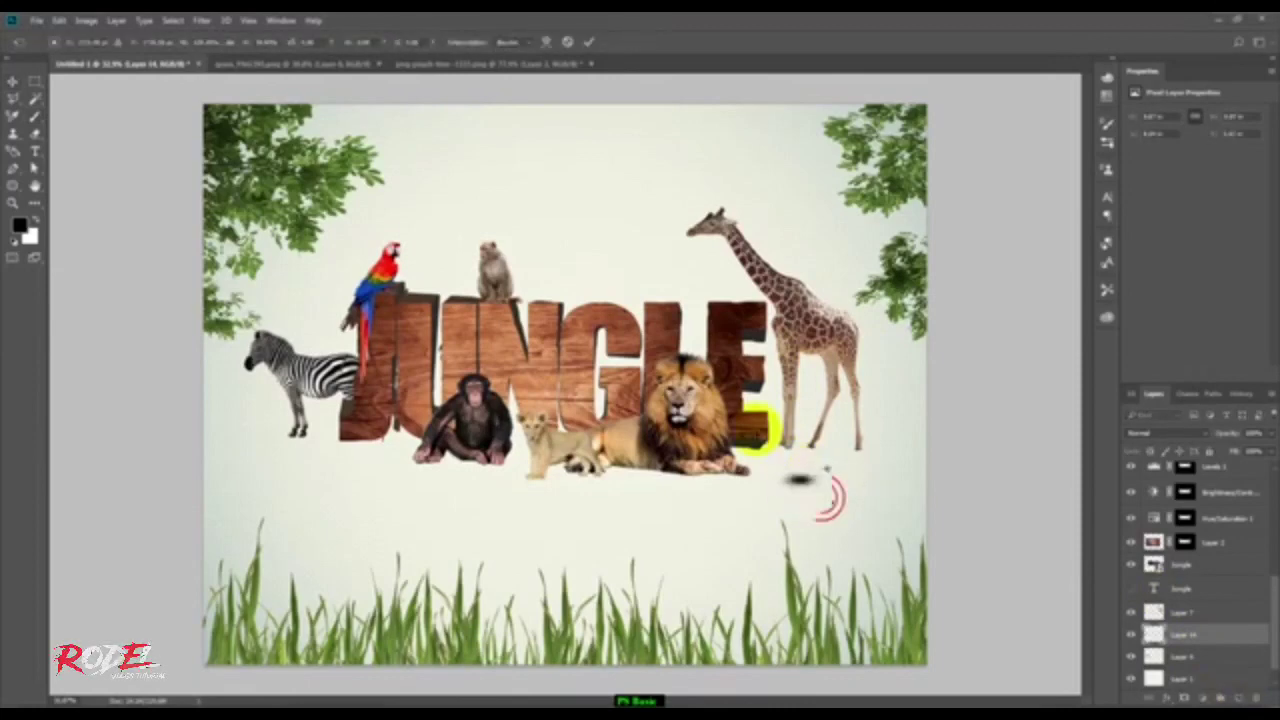
scroll(785, 440, "up", 3)
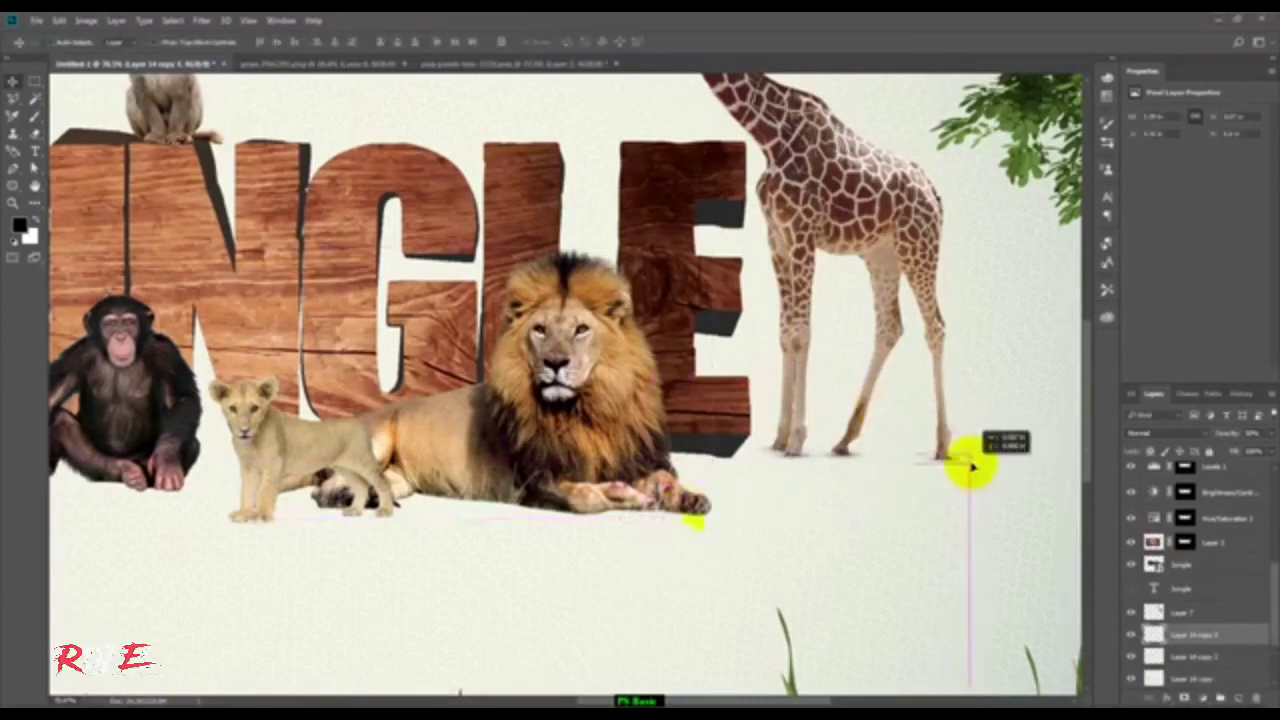
scroll(677, 514, "down", 2)
scroll(677, 520, "down", 1)
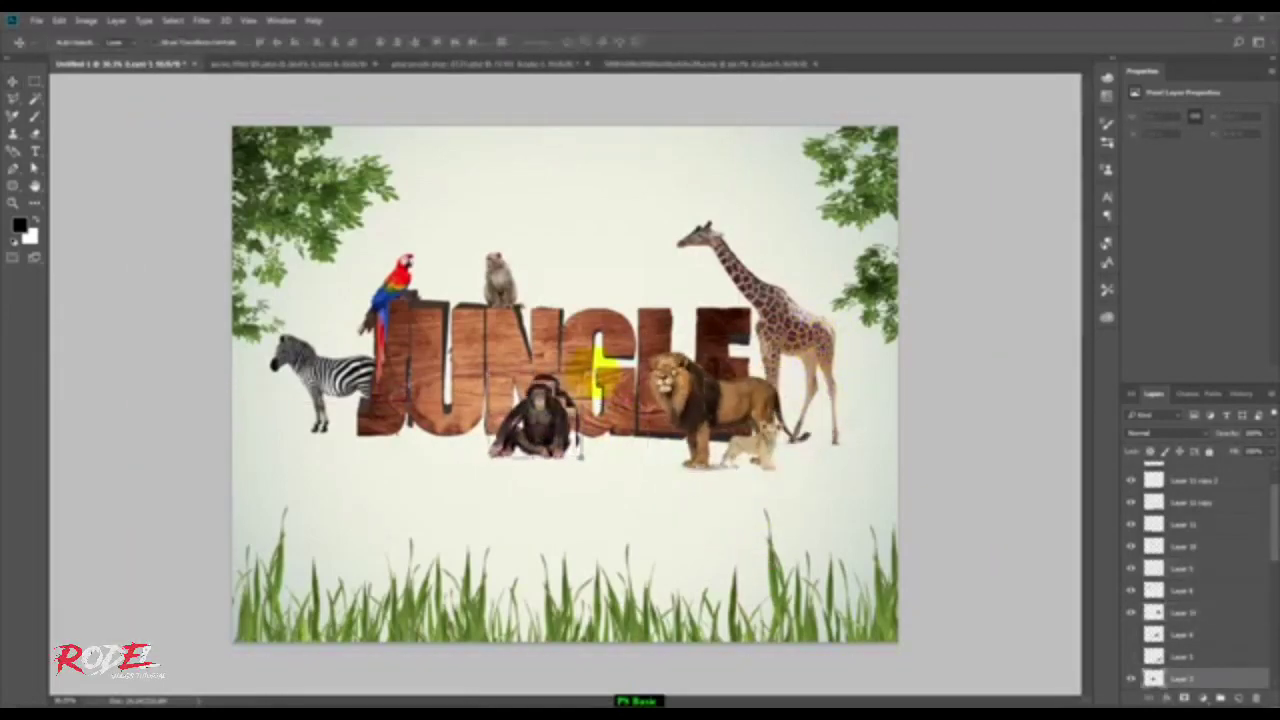
Position shadows under the chimpanzee and lion cub, resizing the cub's shadow to fit
left_click_drag(597, 370, 795, 485)
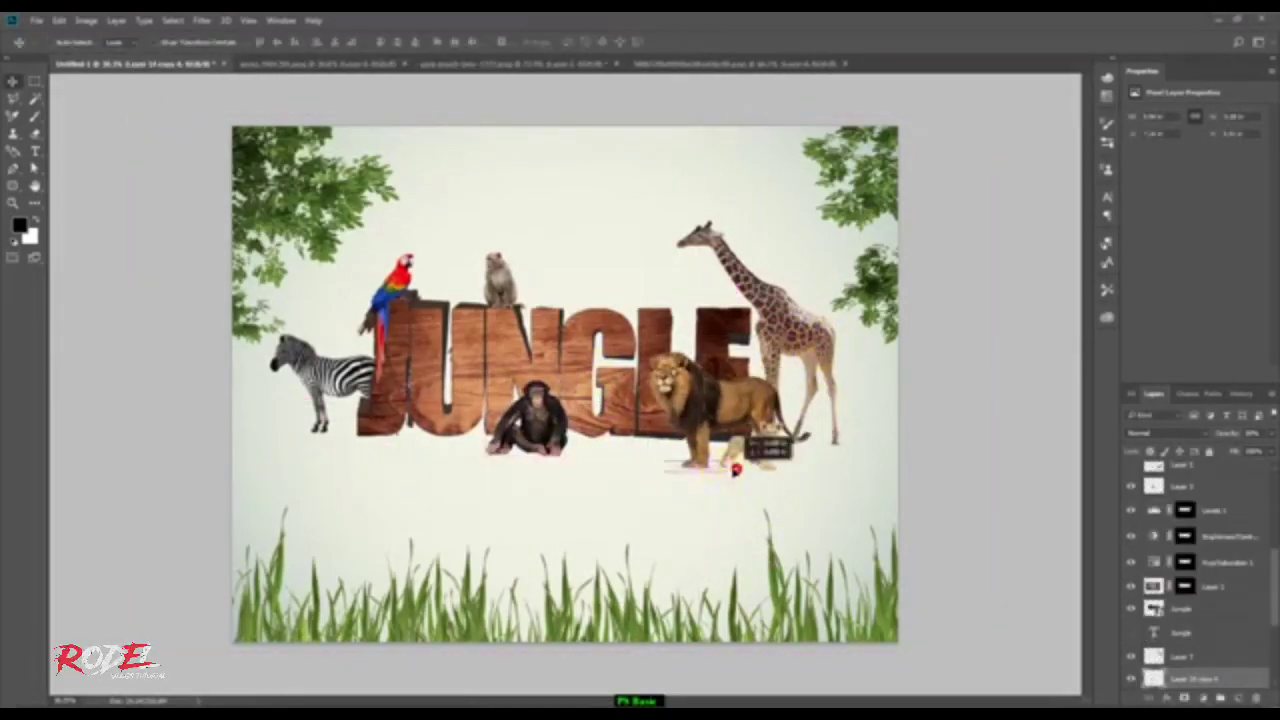
scroll(750, 485, "up", 5)
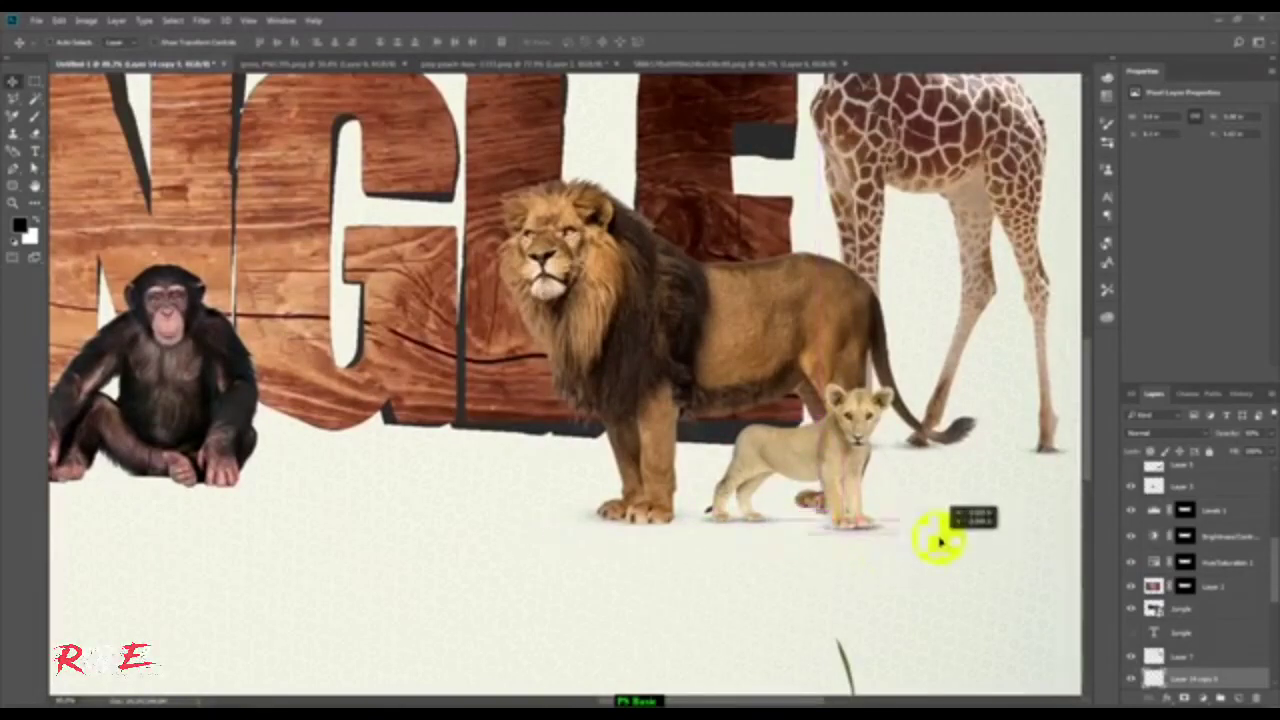
left_click_drag(915, 530, 822, 555)
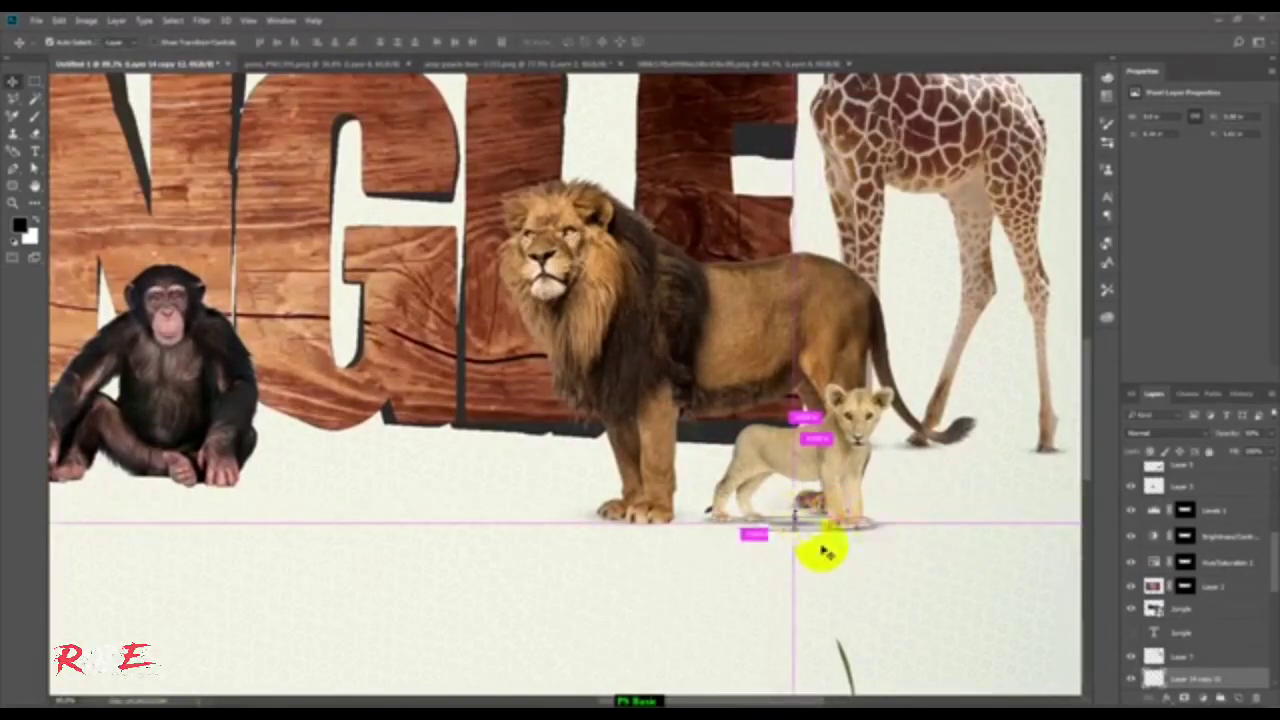
key("ctrl+t")
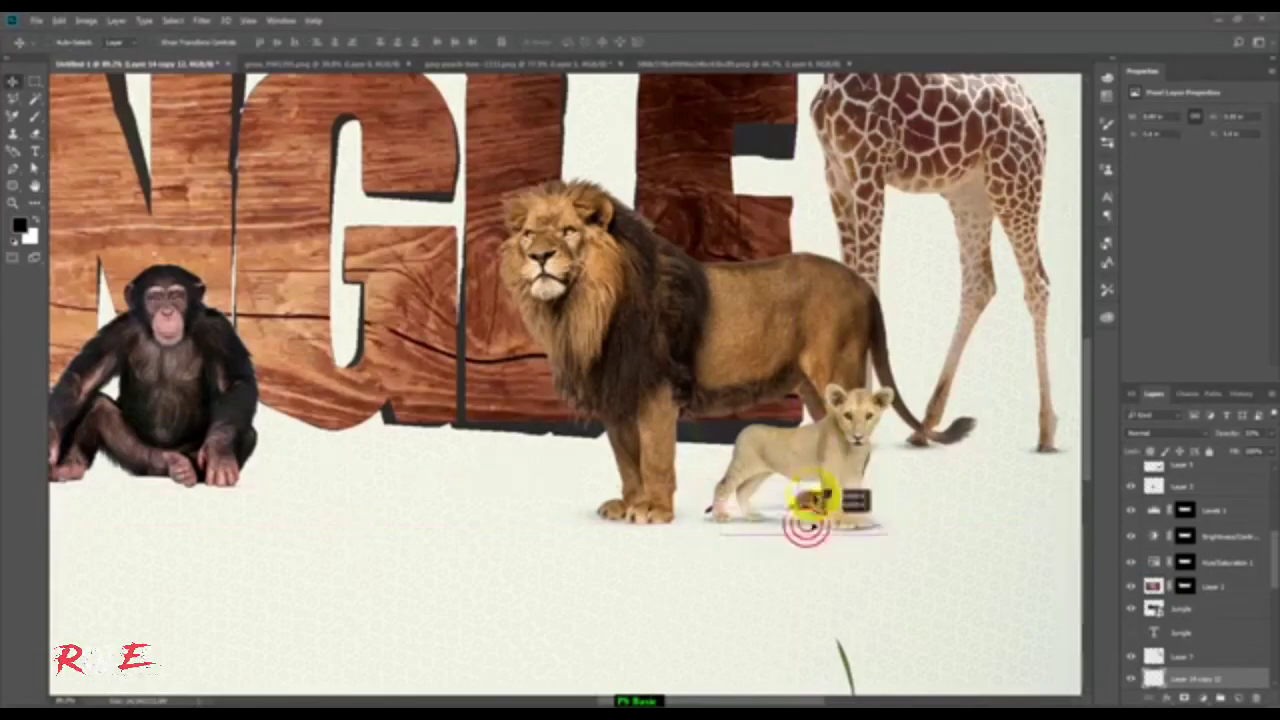
key("Return")
scroll(795, 488, "down", 5)
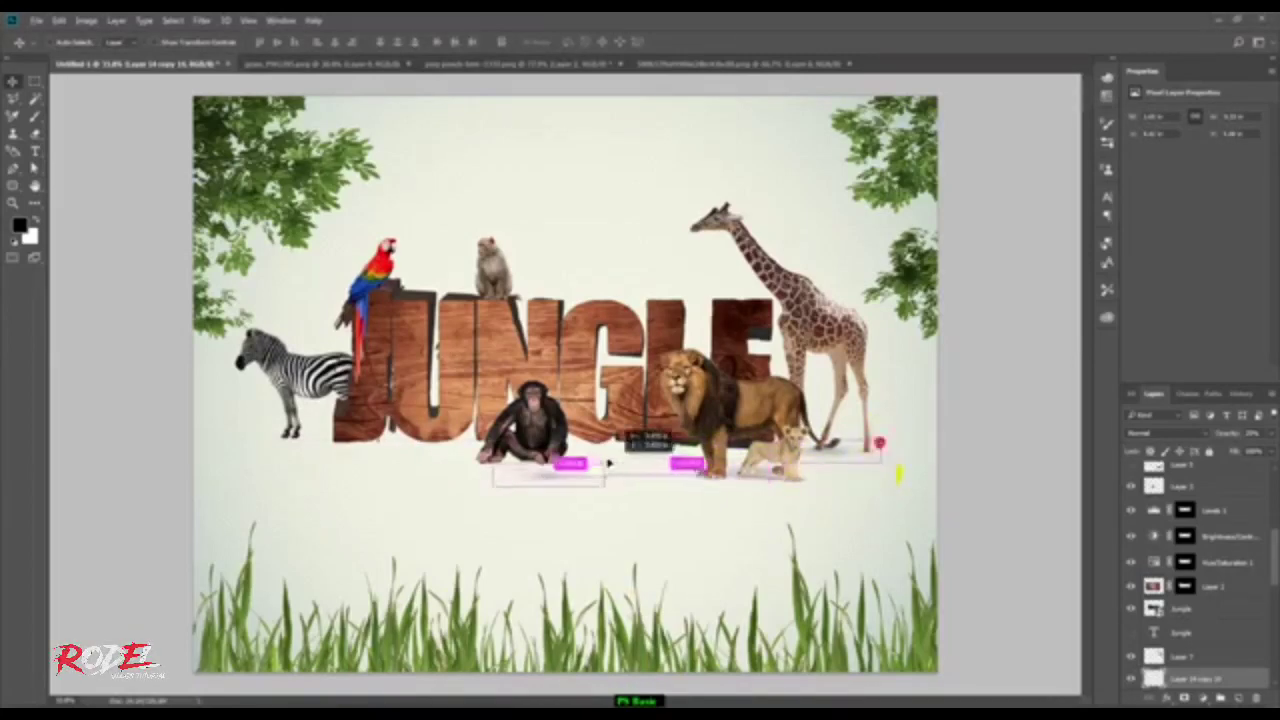
scroll(603, 455, "up", 2)
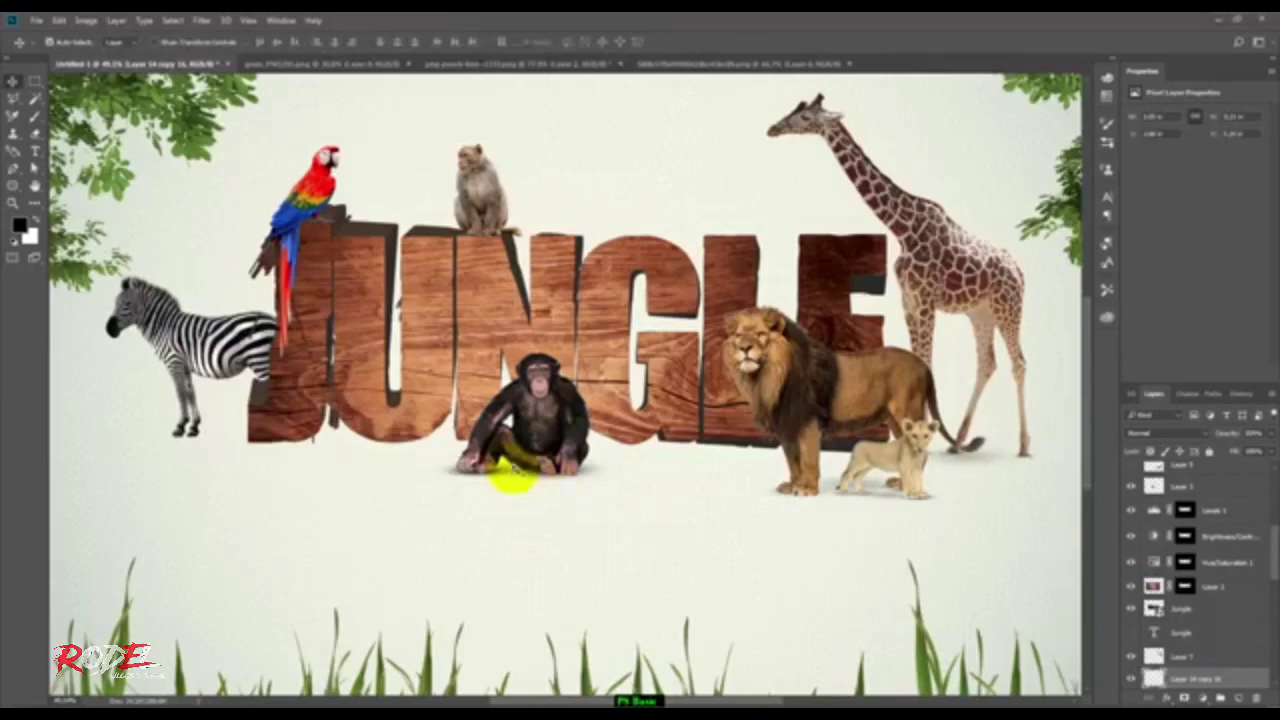
key("ctrl+t")
Select another shadow layer and move a copy up toward the parrot's perch on the J
scroll(222, 450, "up", 5)
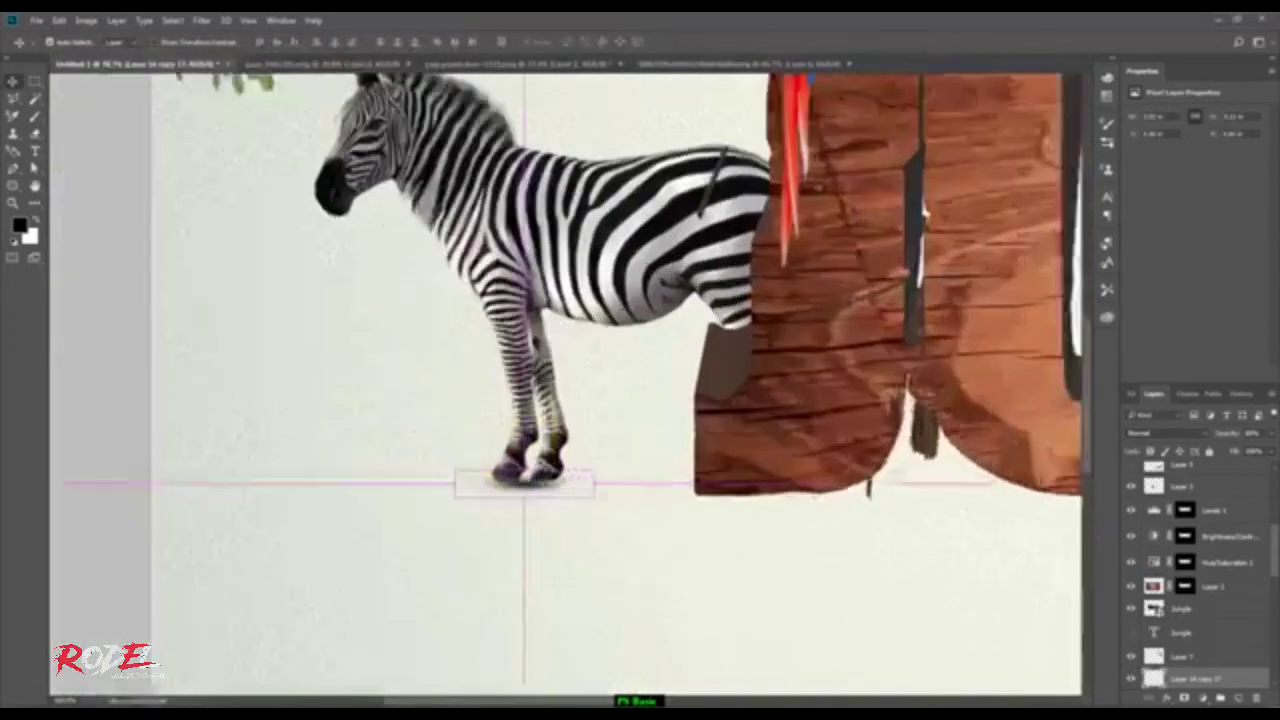
scroll(573, 487, "up", 1)
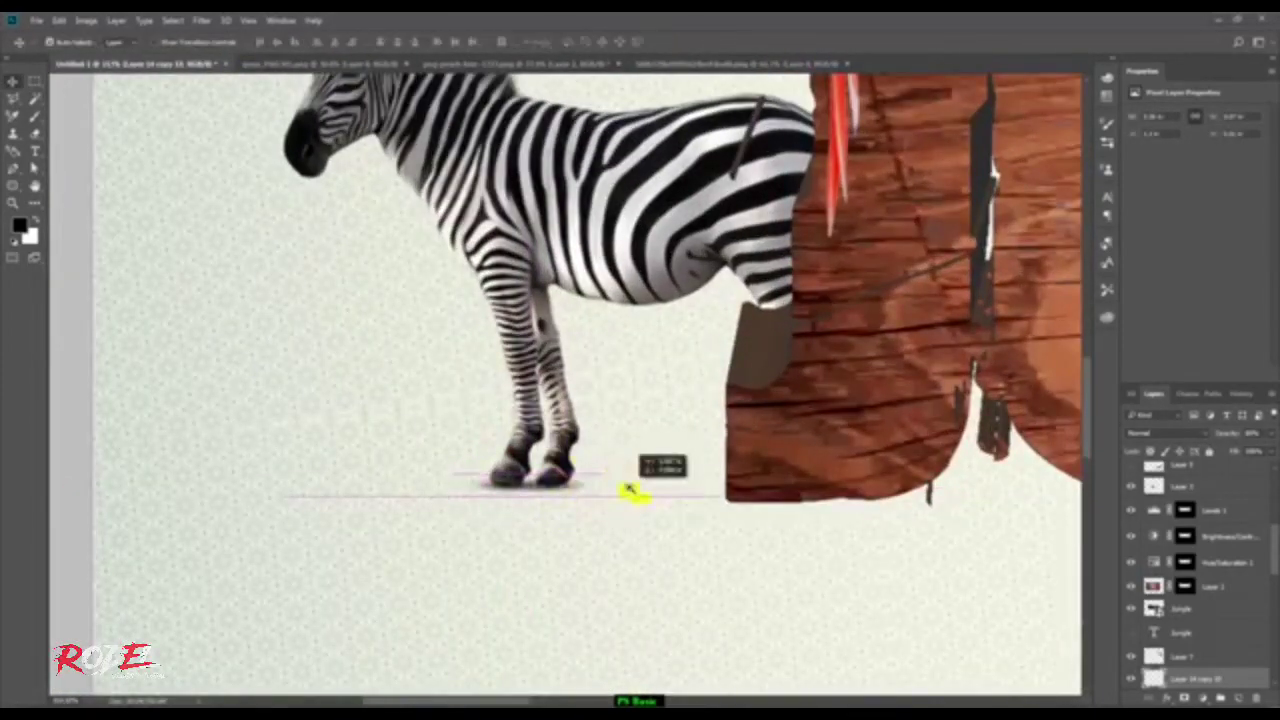
scroll(630, 490, "down", 5)
left_click(1172, 612)
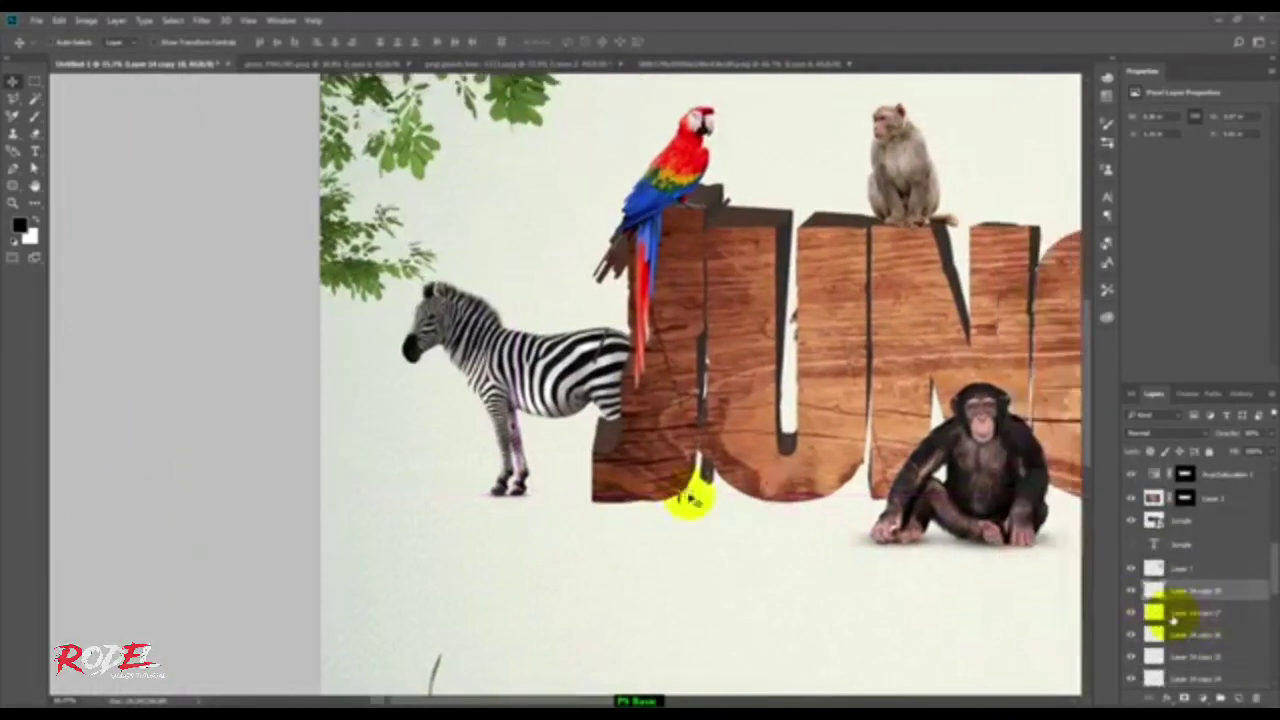
scroll(690, 497, "down", 5)
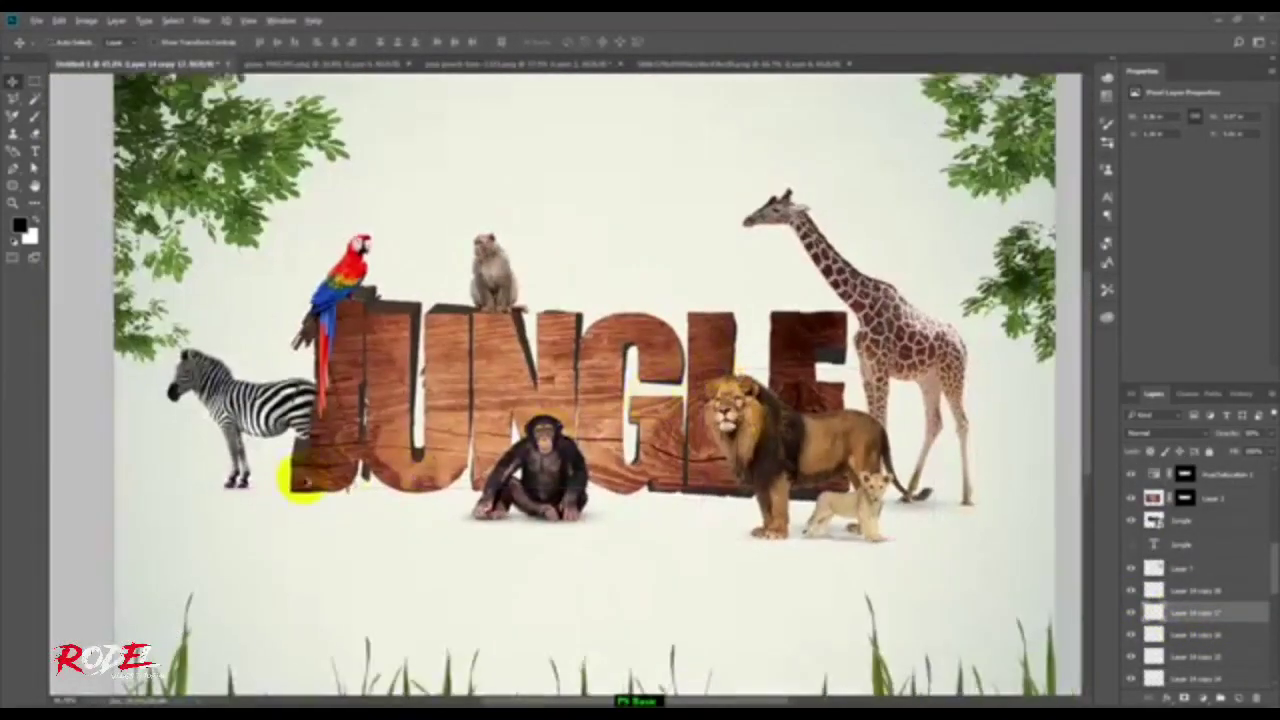
left_click_drag(300, 471, 420, 295)
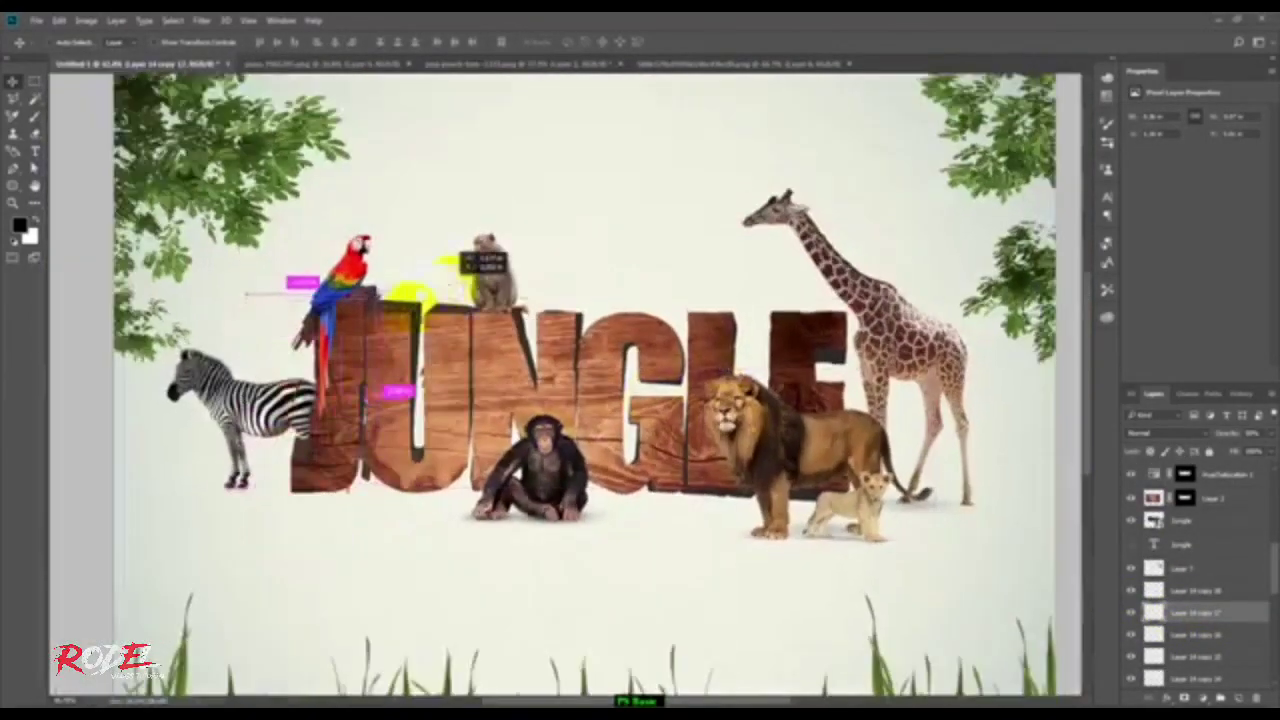
Rotate the parrot's shadow to sit beneath its feet
scroll(415, 295, "up", 4)
scroll(615, 385, "up", 2)
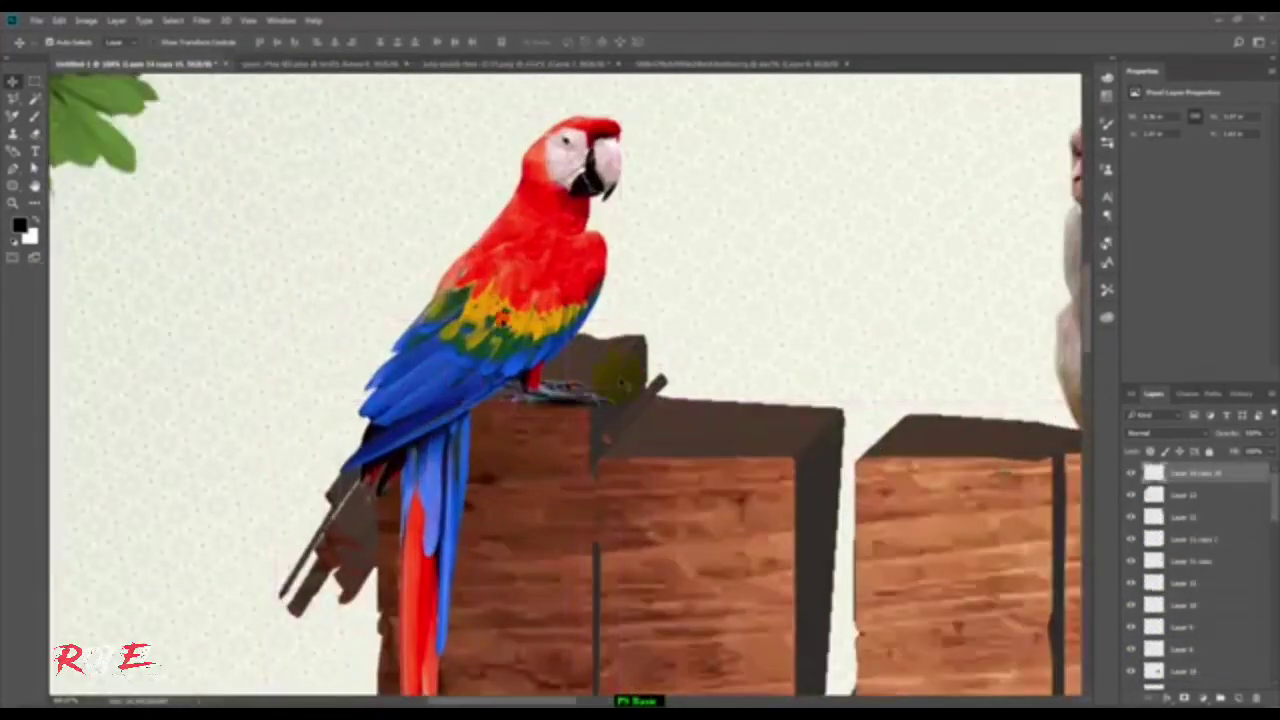
left_click(1187, 494)
key("ctrl+t")
left_click_drag(643, 388, 660, 381)
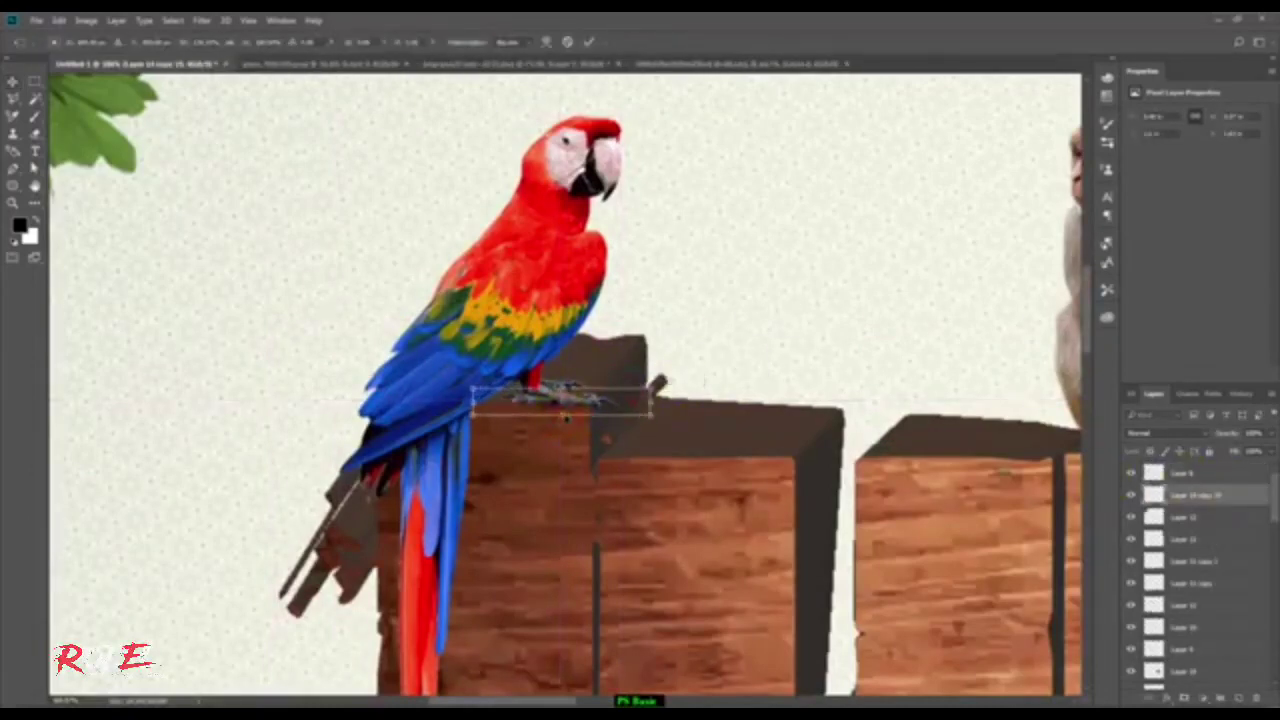
key("Return")
Straighten the dark shadow strip on the J to near vertical
scroll(562, 405, "down", 1)
scroll(597, 467, "down", 2)
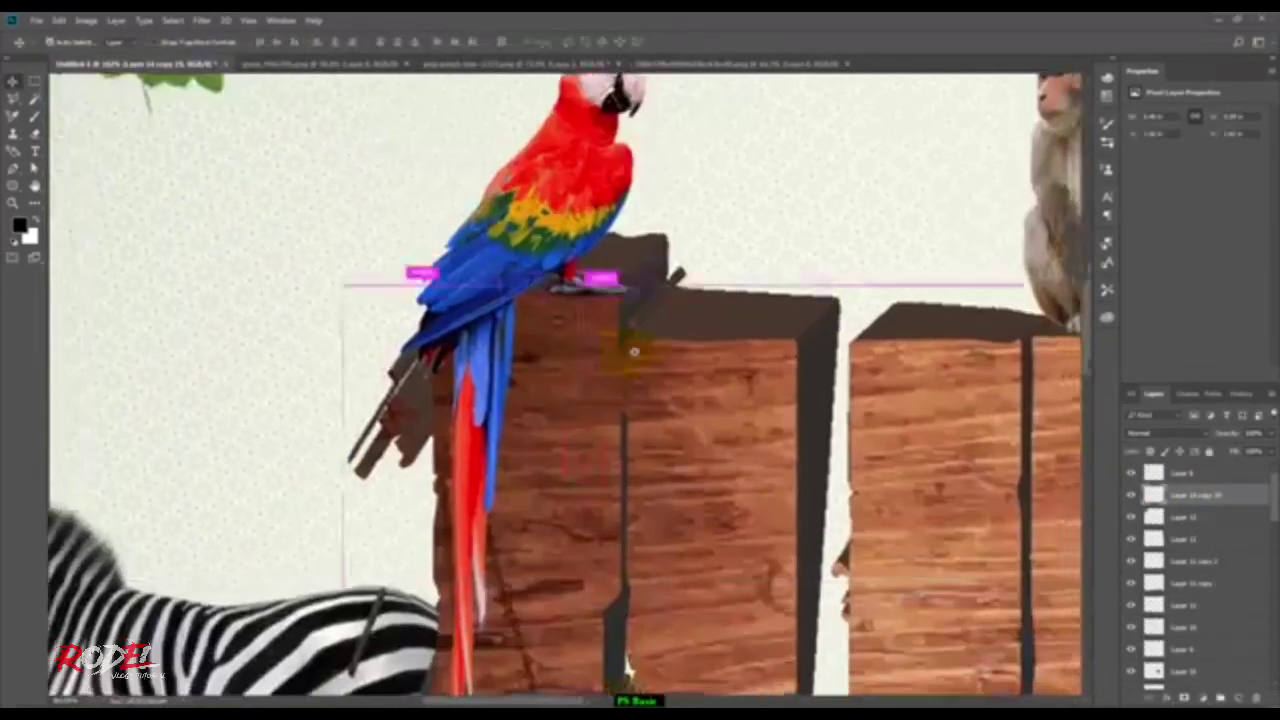
scroll(597, 467, "down", 1)
scroll(600, 420, "up", 2)
key("ctrl+t")
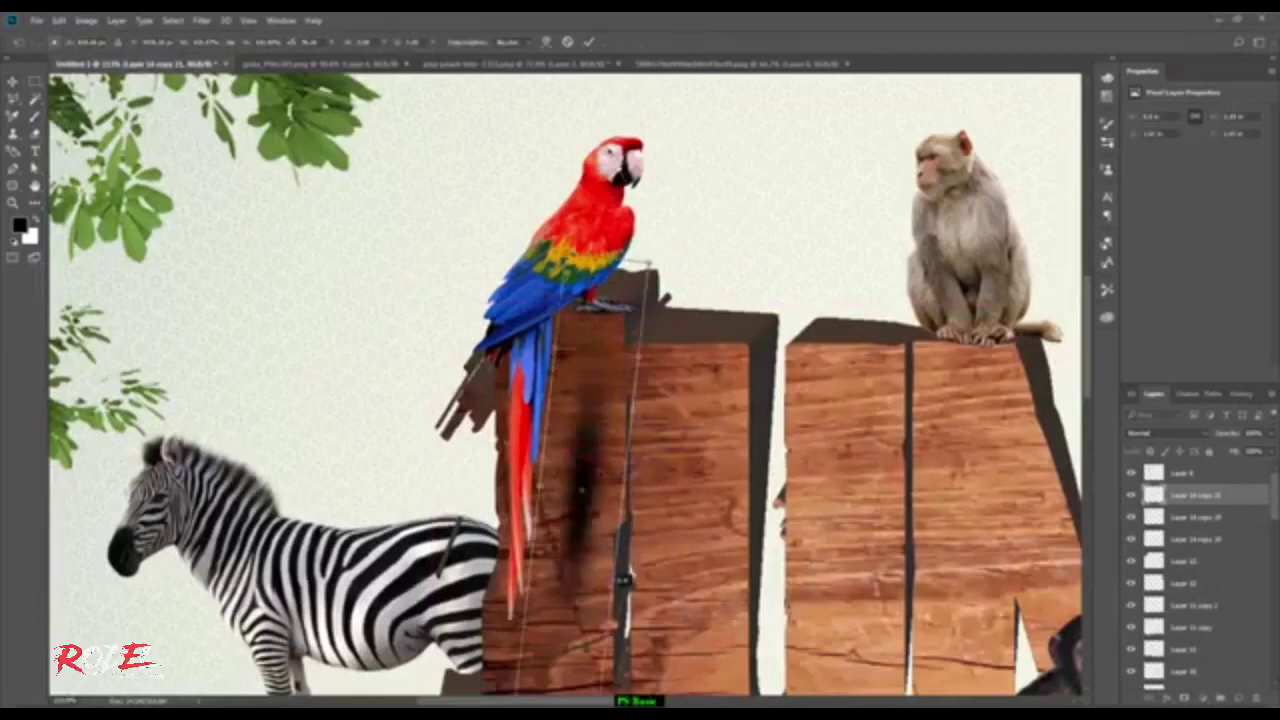
left_click_drag(623, 580, 630, 575)
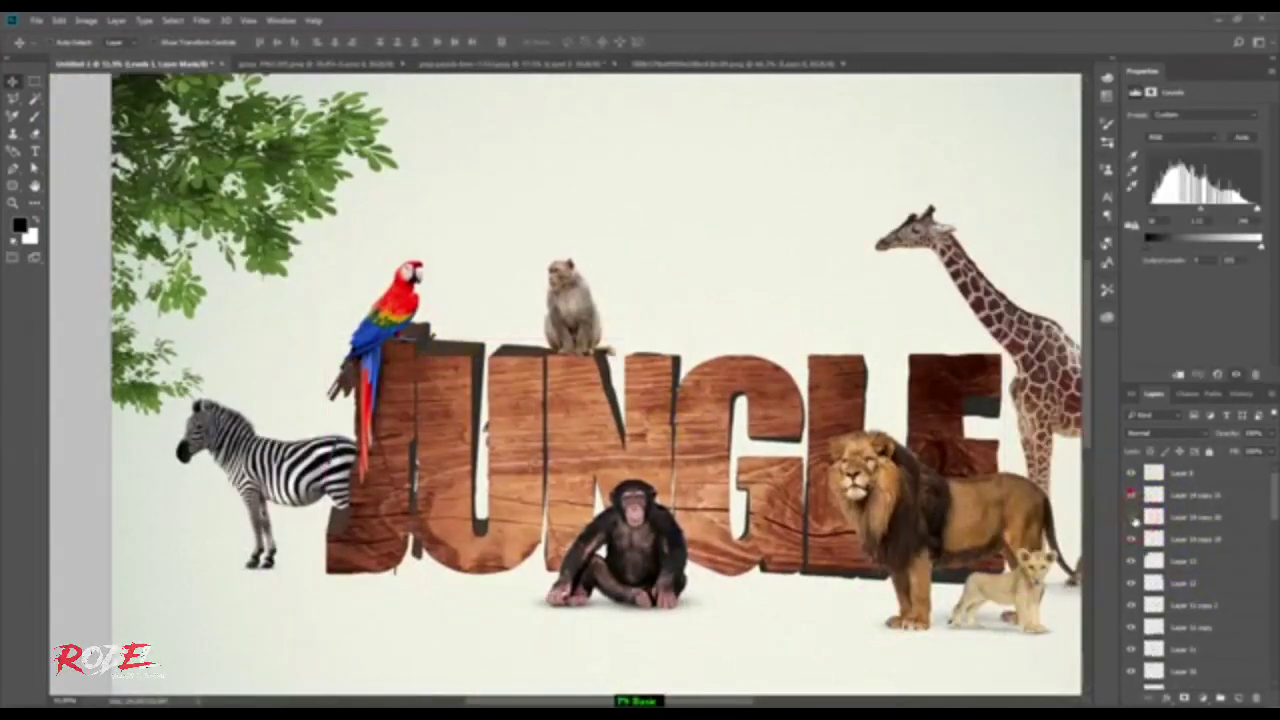
Drag a shadow copy under the monkey, stack it below the monkey layer, and resize it
left_click(508, 343)
scroll(508, 343, "up", 3)
left_click_drag(508, 343, 575, 290)
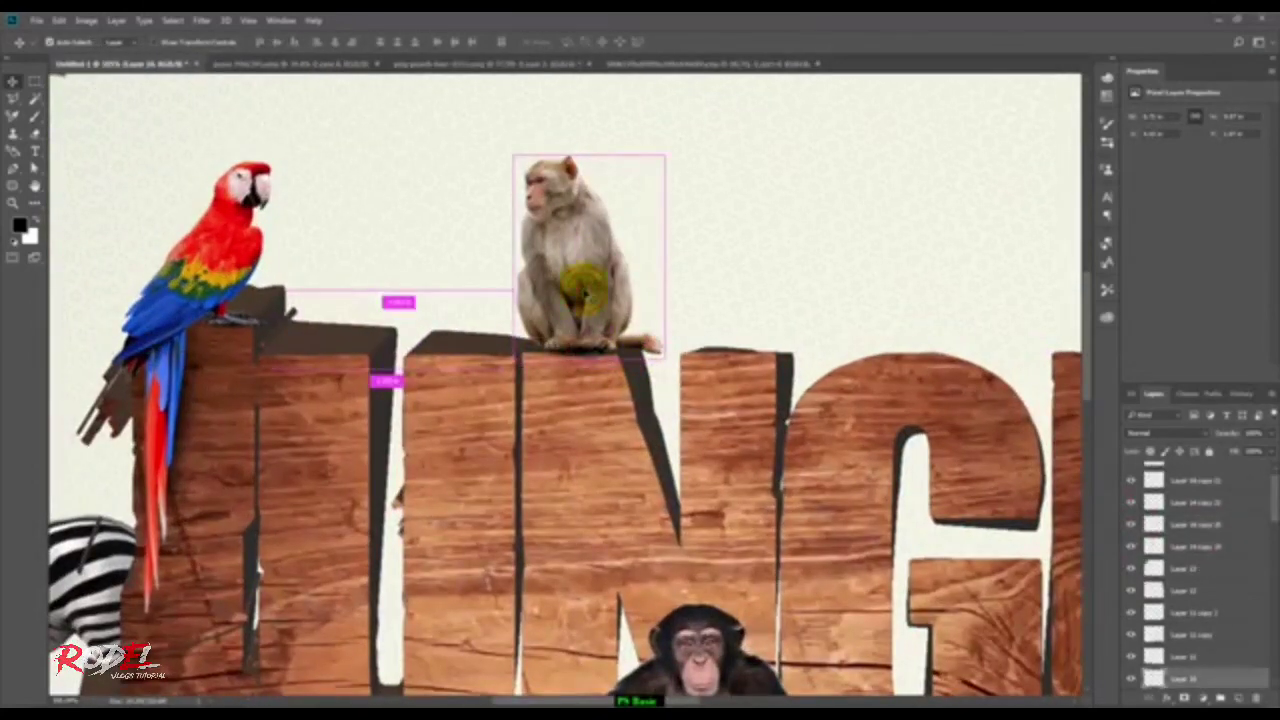
left_click(1152, 507)
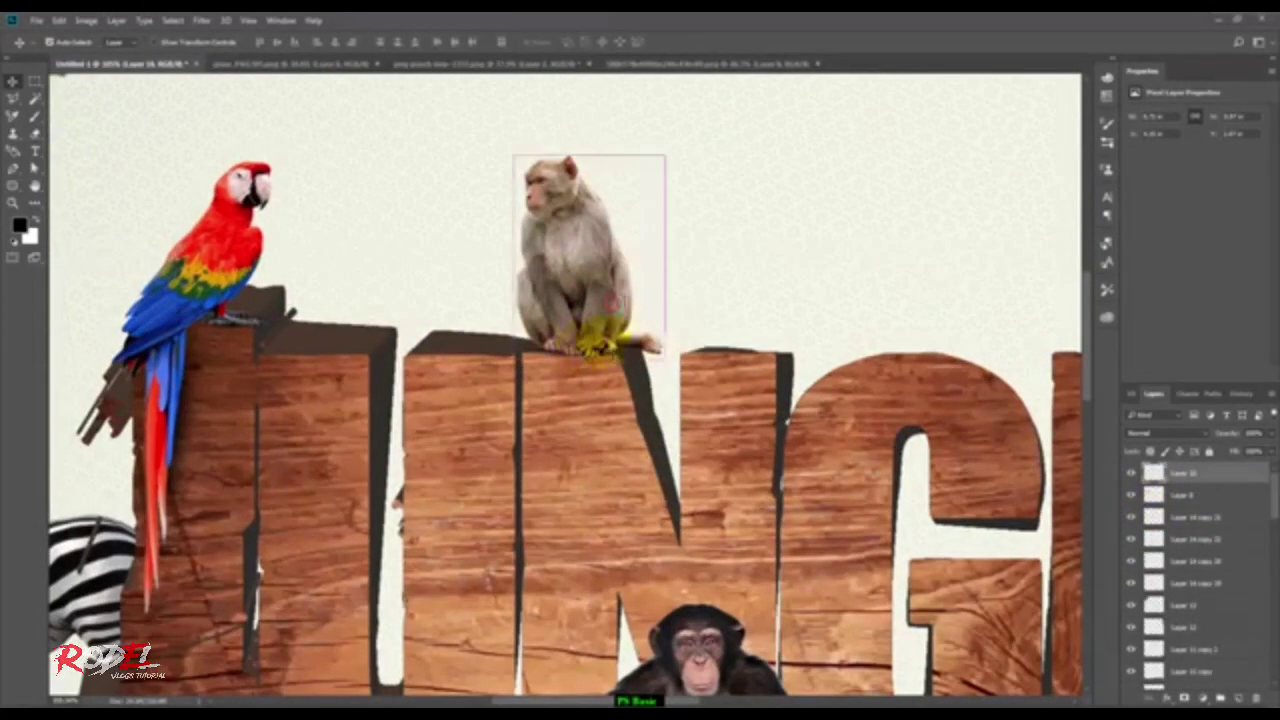
left_click_drag(1190, 473, 1211, 507)
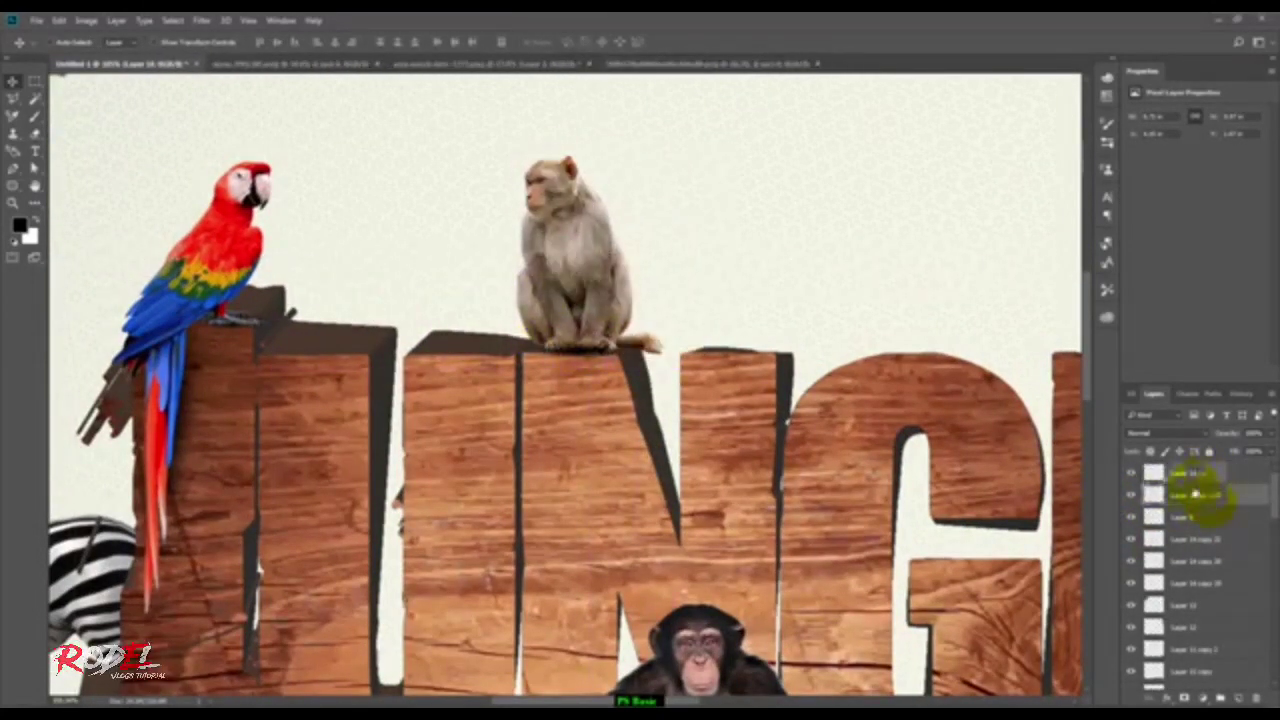
key("ctrl+t")
key("Return")
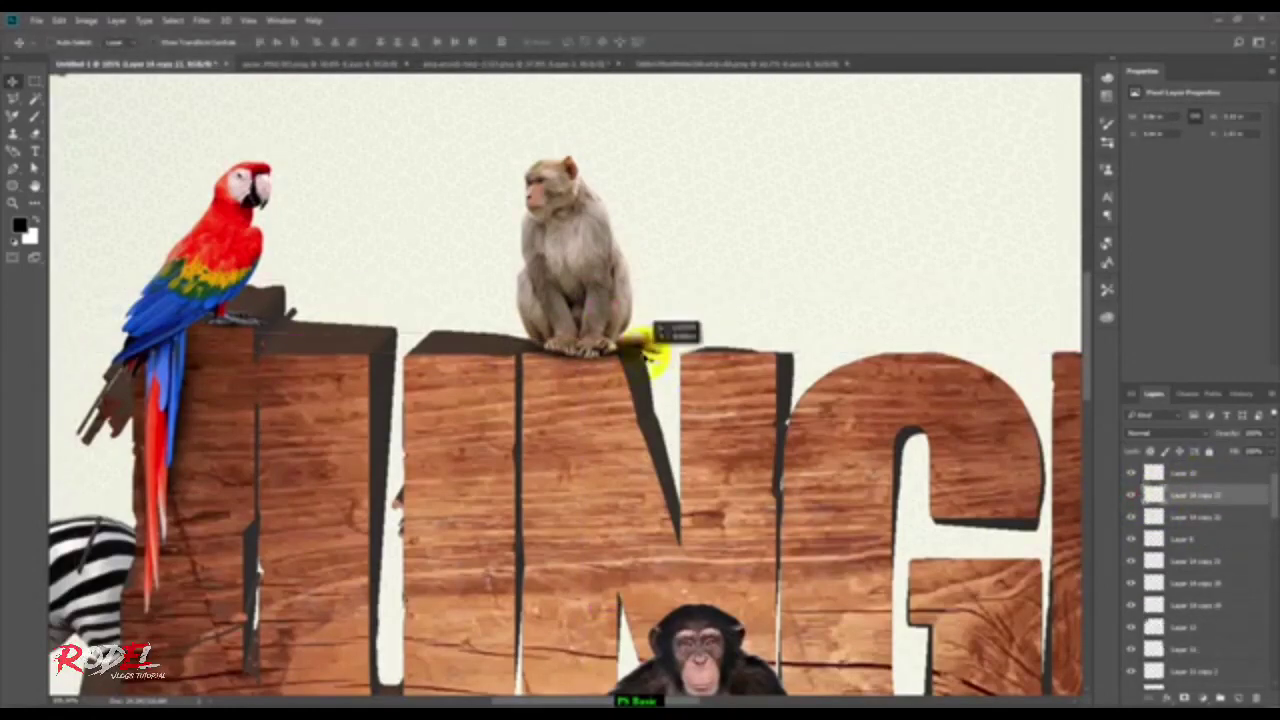
scroll(650, 355, "down", 1)
scroll(650, 355, "down", 2)
scroll(630, 420, "down", 2)
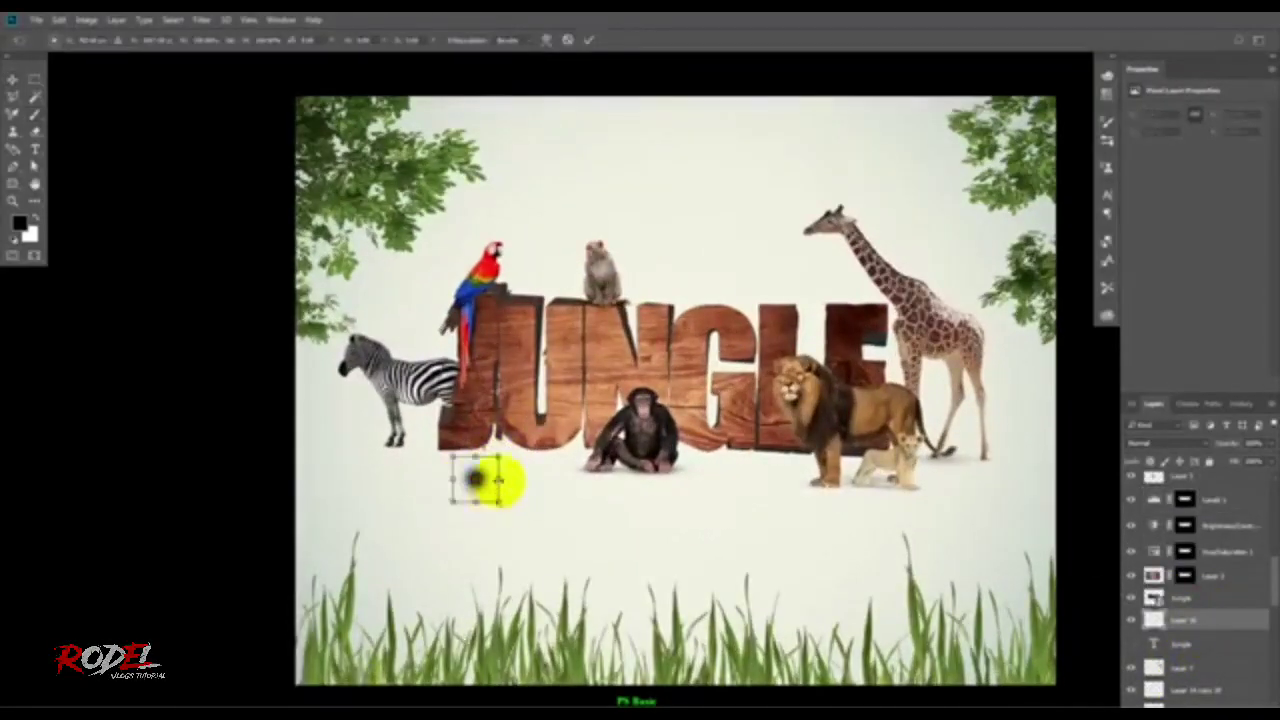
Move the shadow blob under the base of the J and commit it
left_click_drag(490, 432, 556, 458)
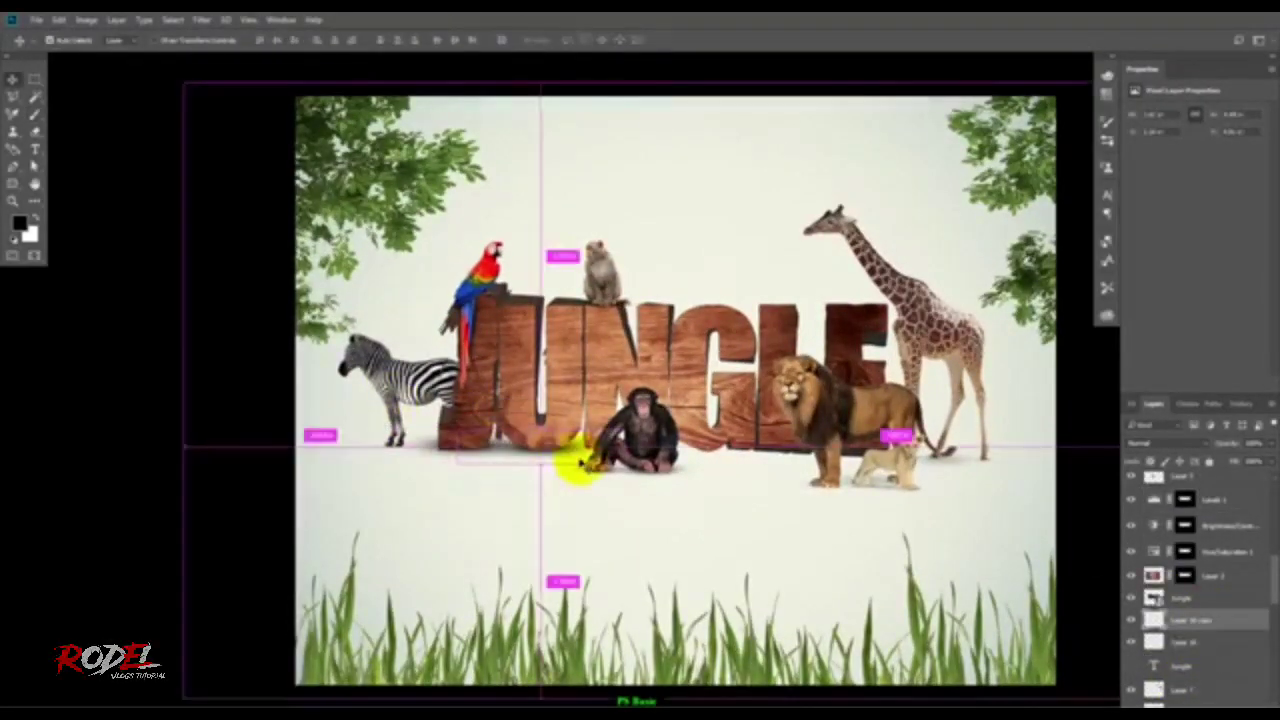
key("Return")
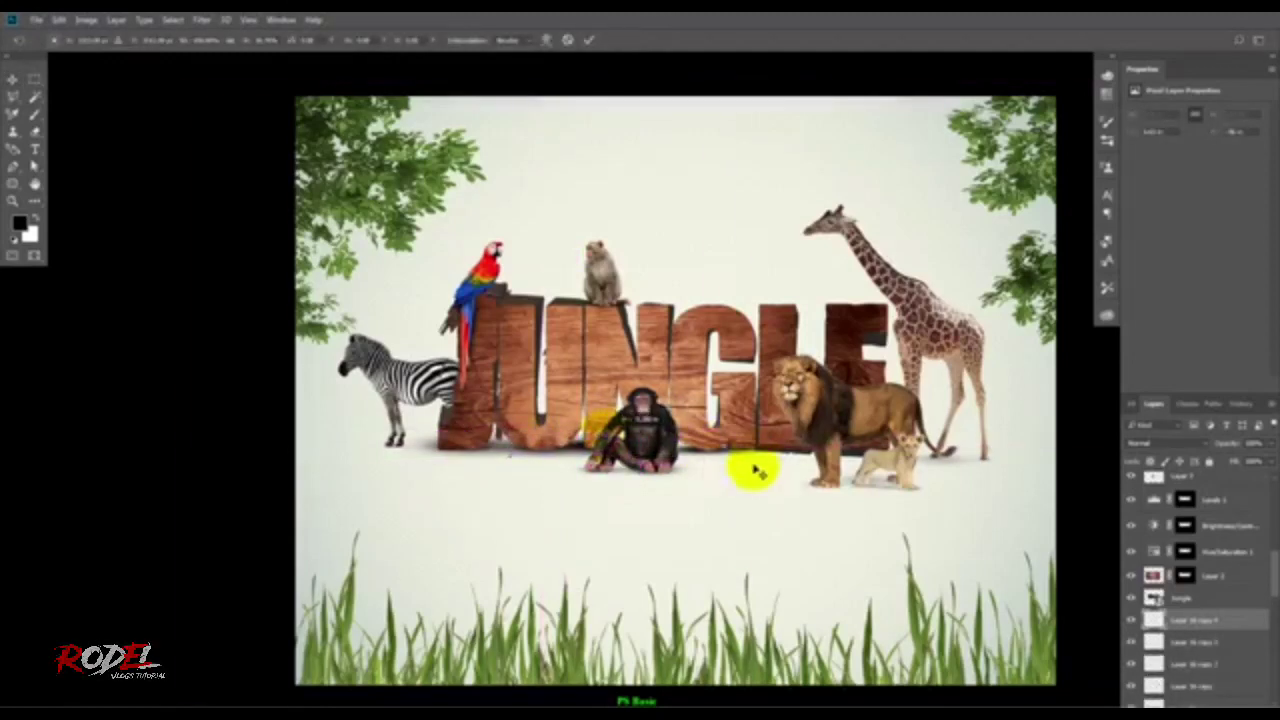